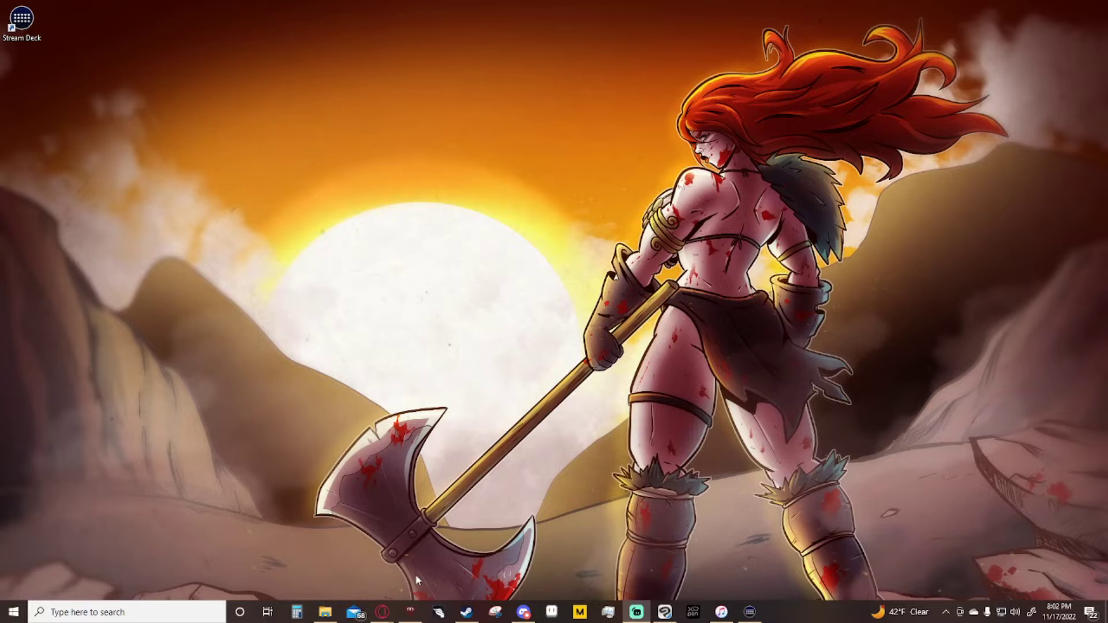
Step: Bring up veadotube mini and view the download list on its itch.io page without making a payment
mouse_move(413, 617)
click(419, 537)
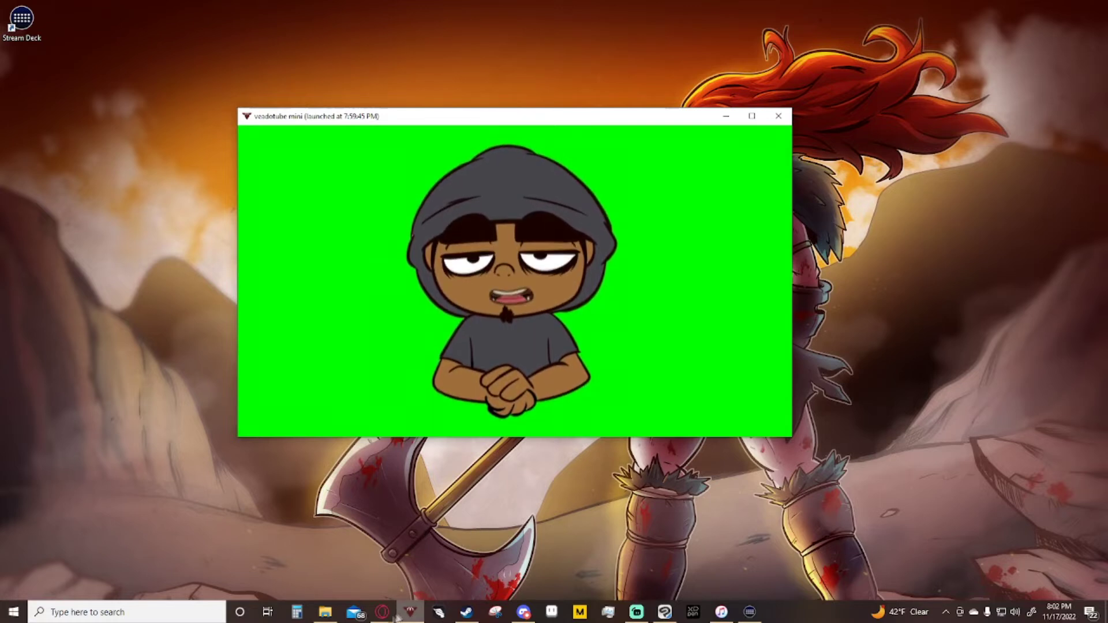
click(505, 563)
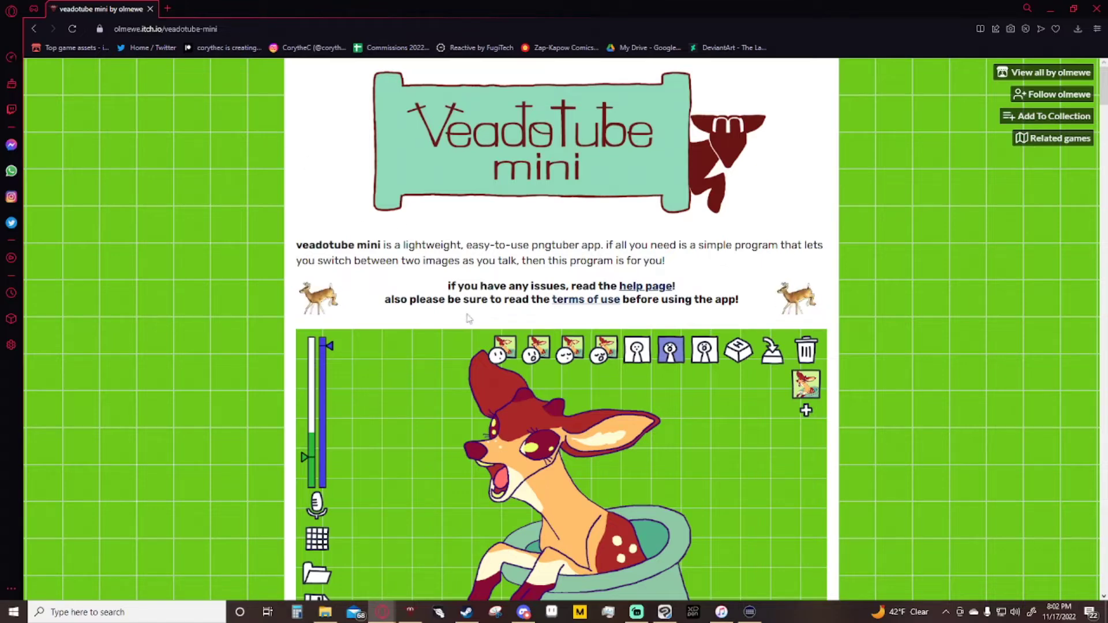
scroll(469, 319, down, 10)
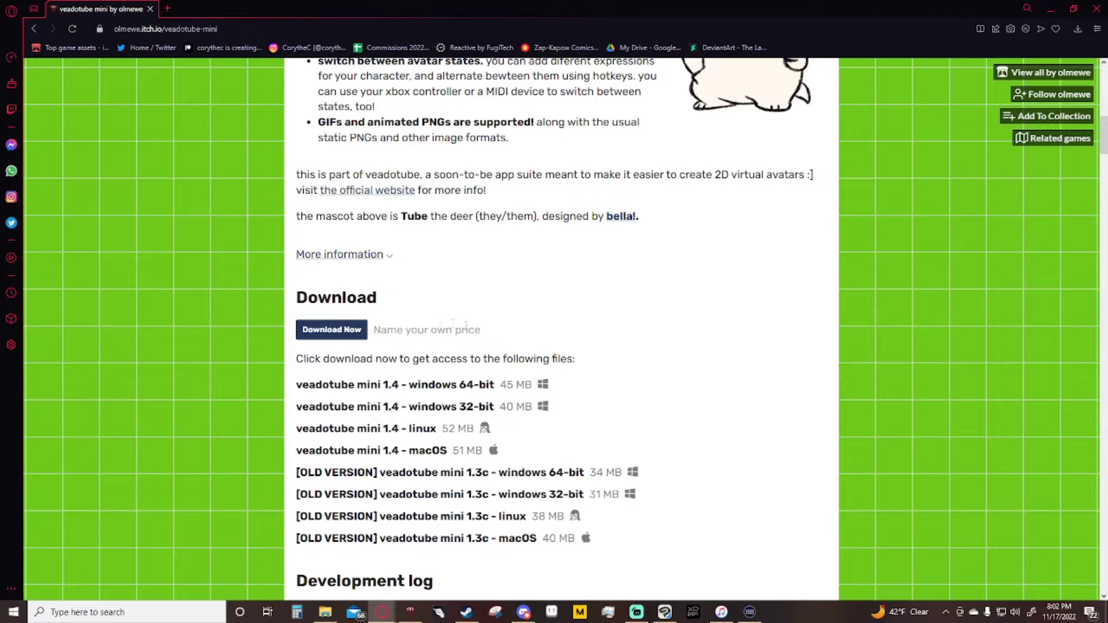
click(348, 335)
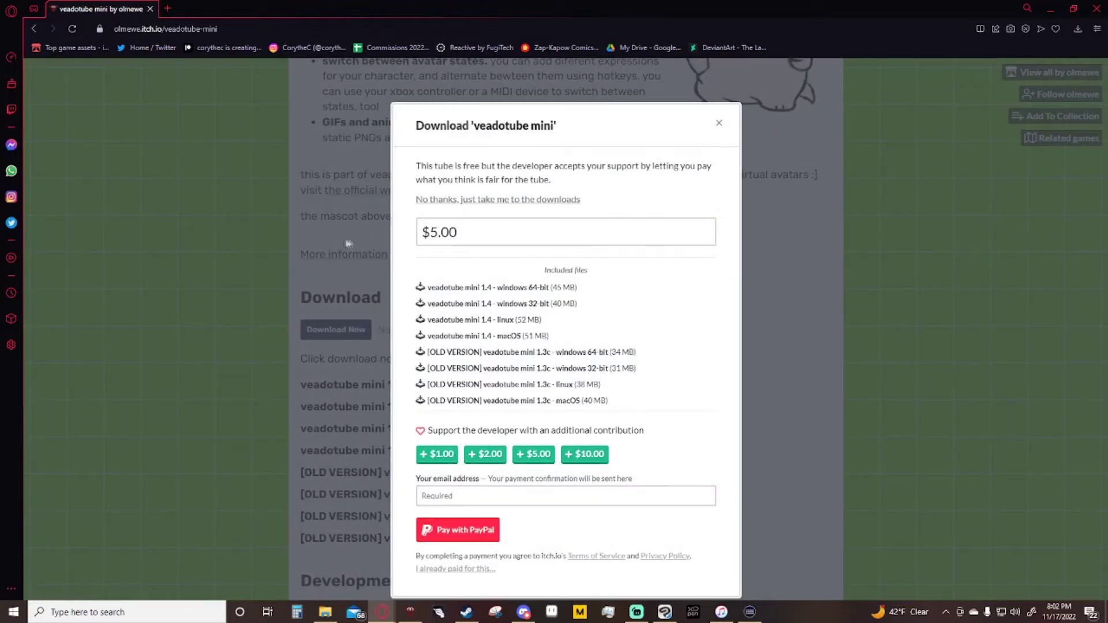
click(509, 202)
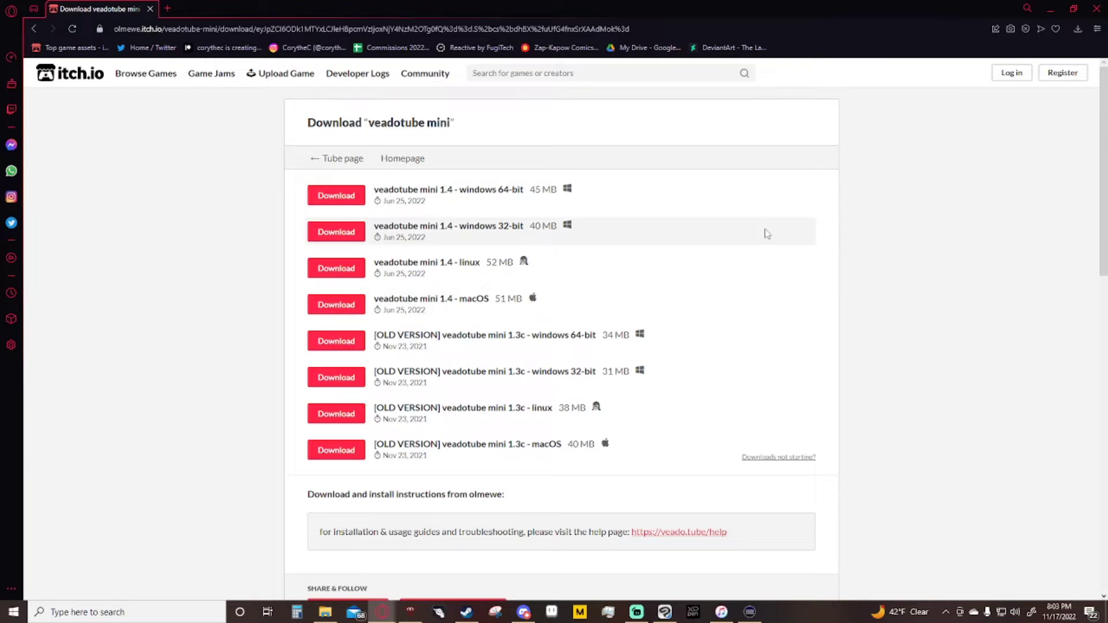
click(1097, 8)
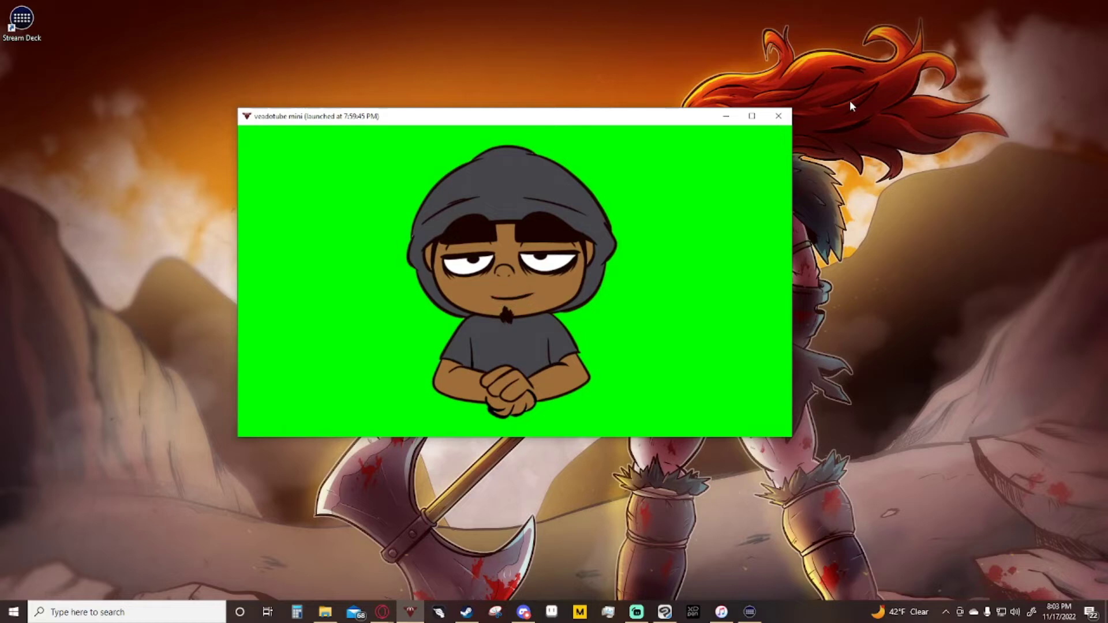
mouse_move(694, 254)
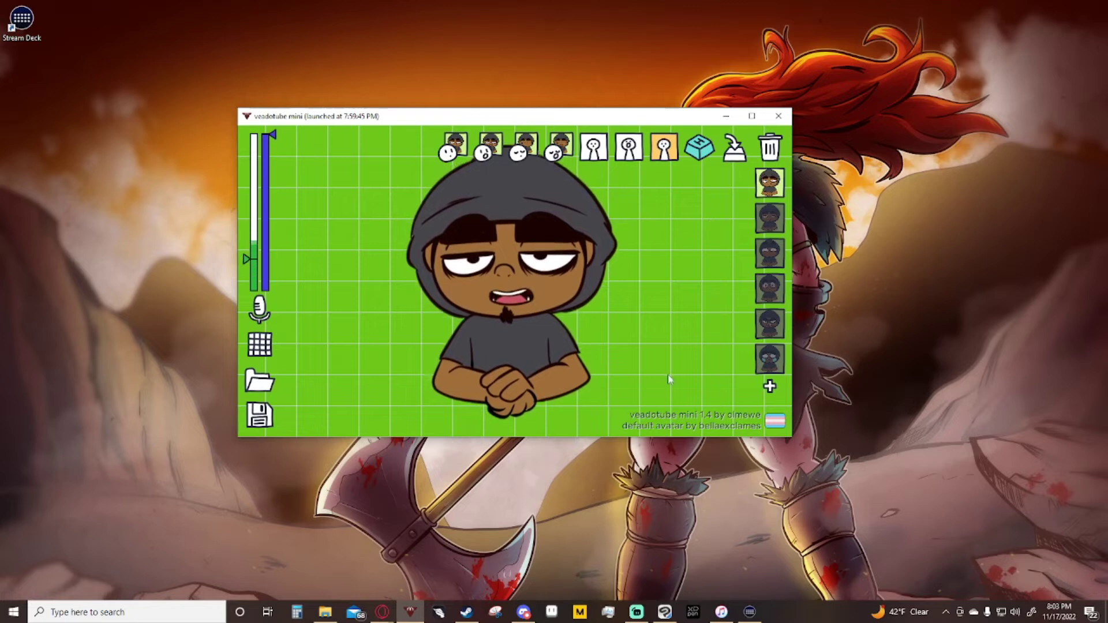
Step: Switch to Clip Studio Paint, show the open folder in the Annoyed eyes group and hide the closed one
click(665, 612)
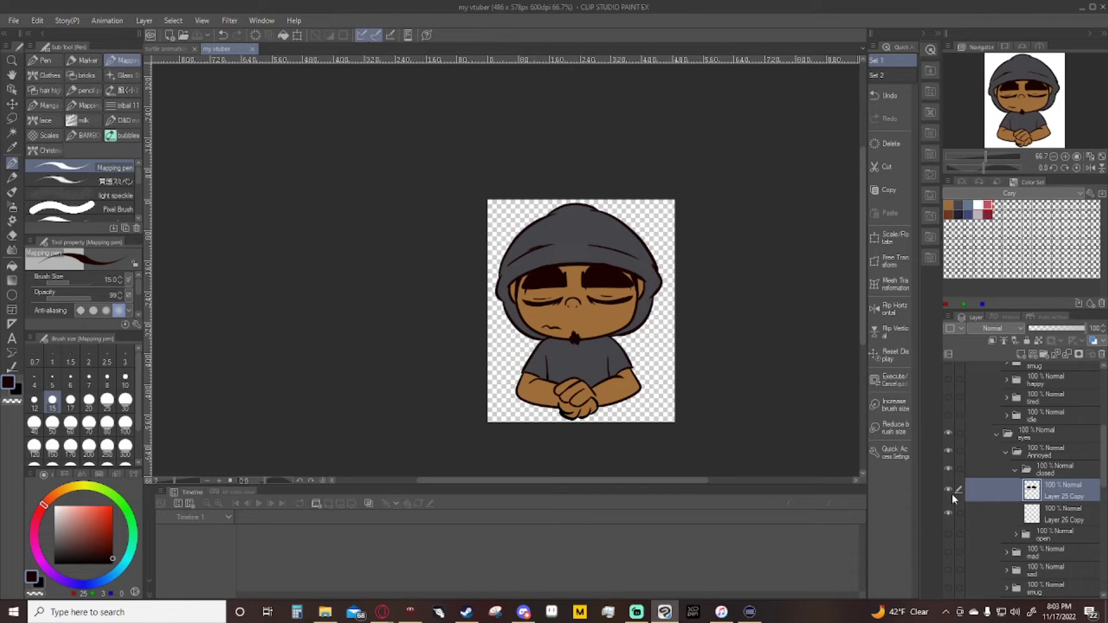
click(1017, 469)
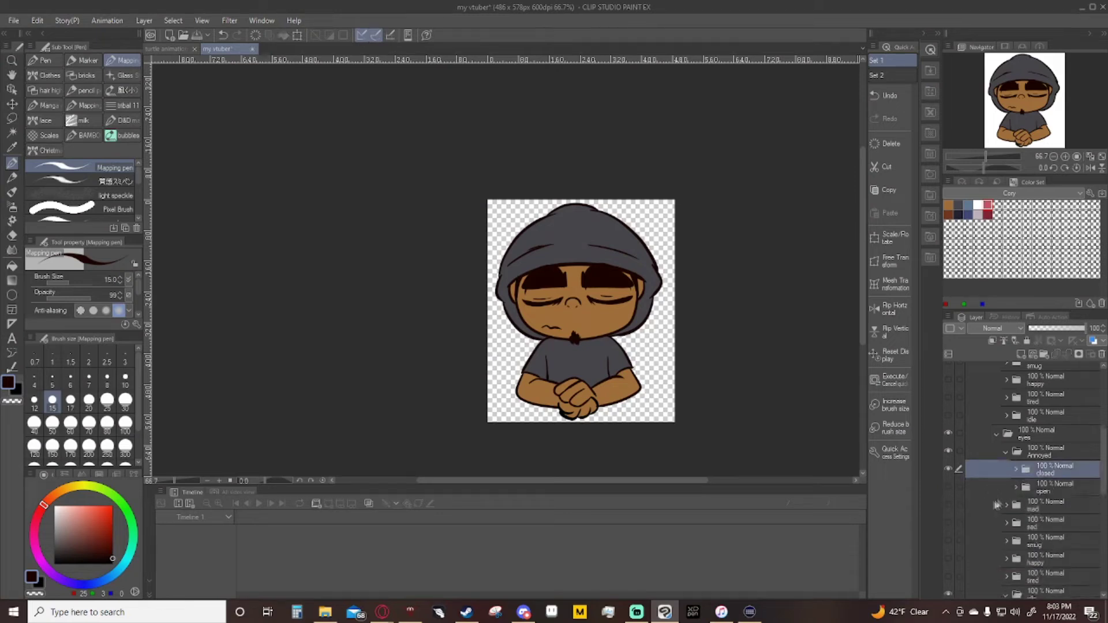
click(950, 486)
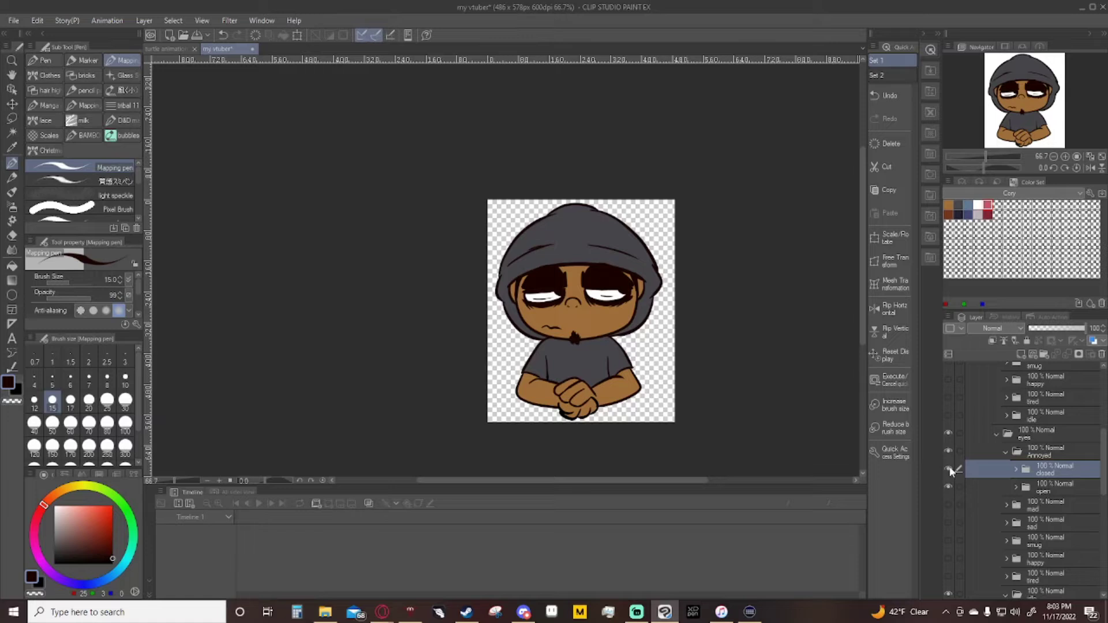
click(948, 469)
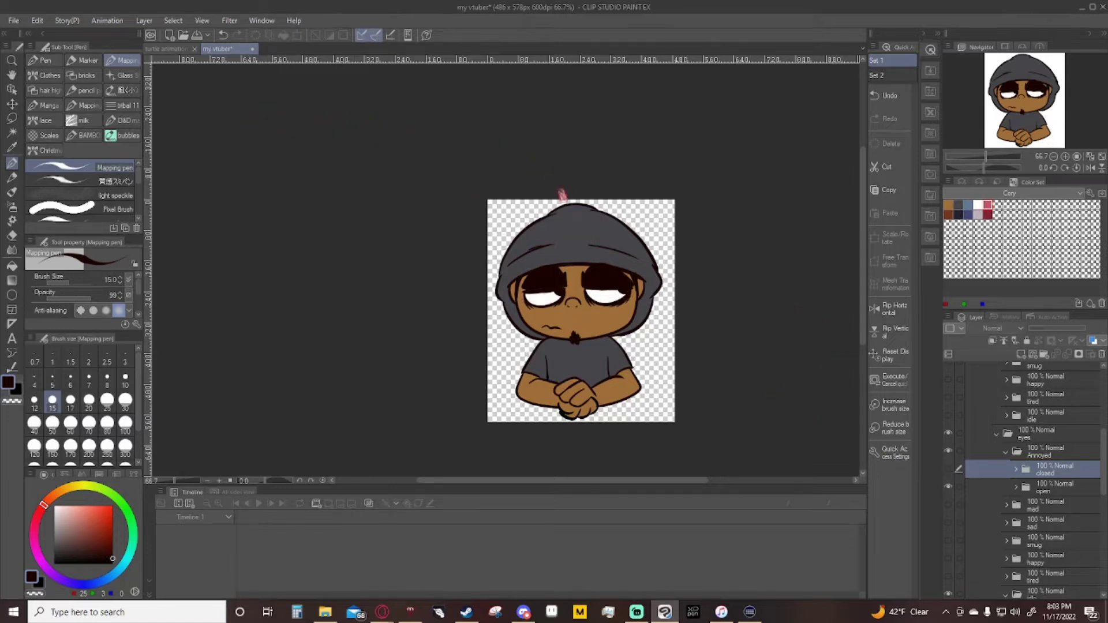
Step: Start saving the avatar under a new name, creating and opening a folder named Annoyed beside the my vtuber file
click(16, 20)
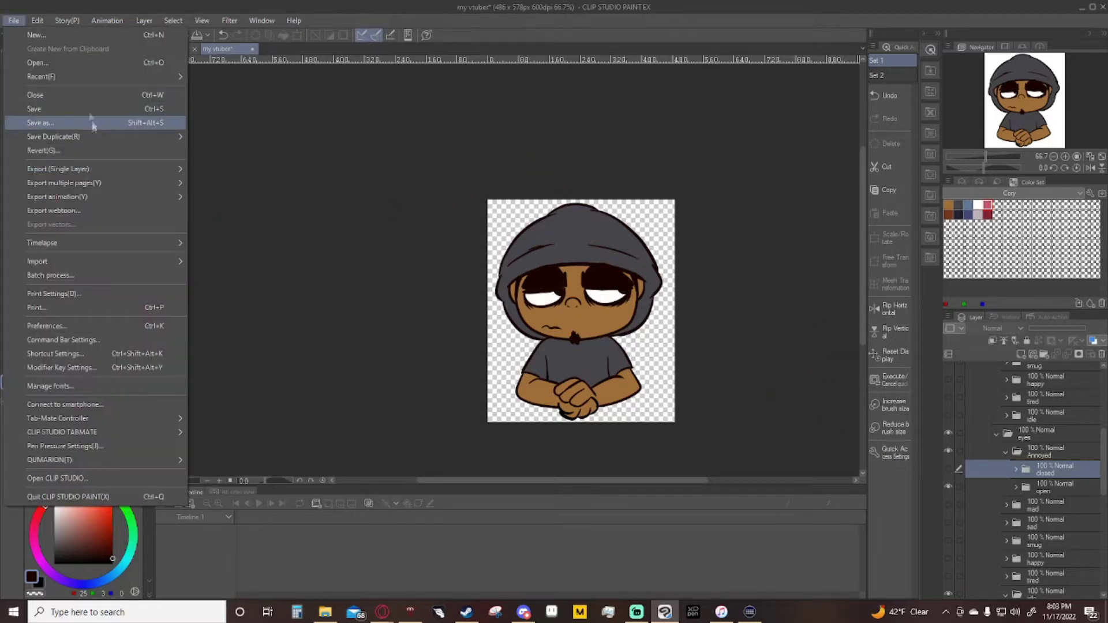
click(92, 123)
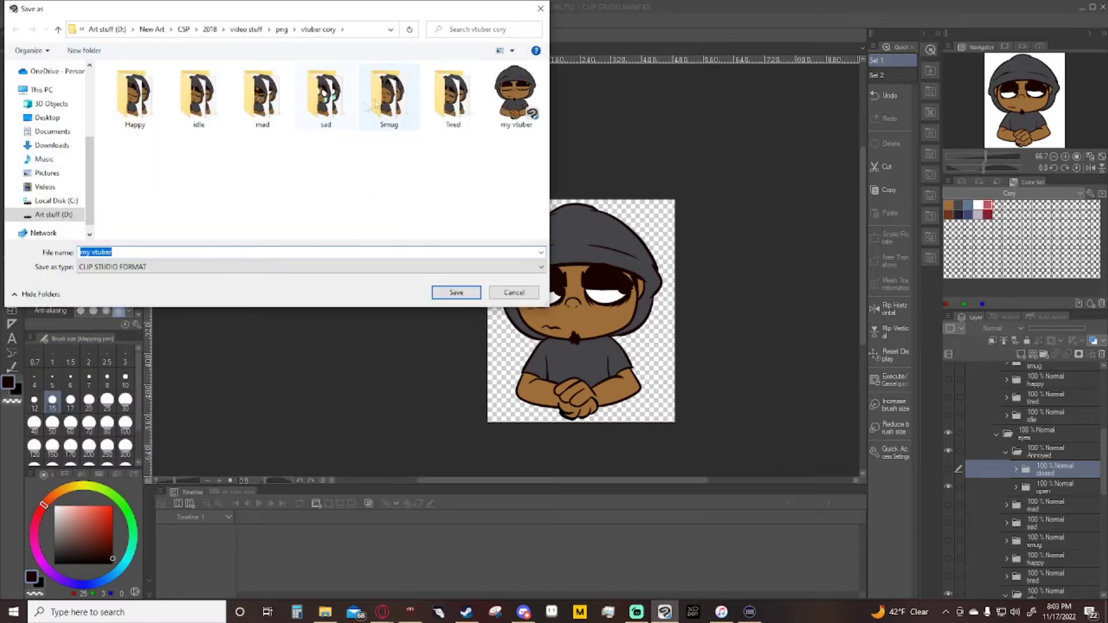
right_click(398, 180)
mouse_move(453, 297)
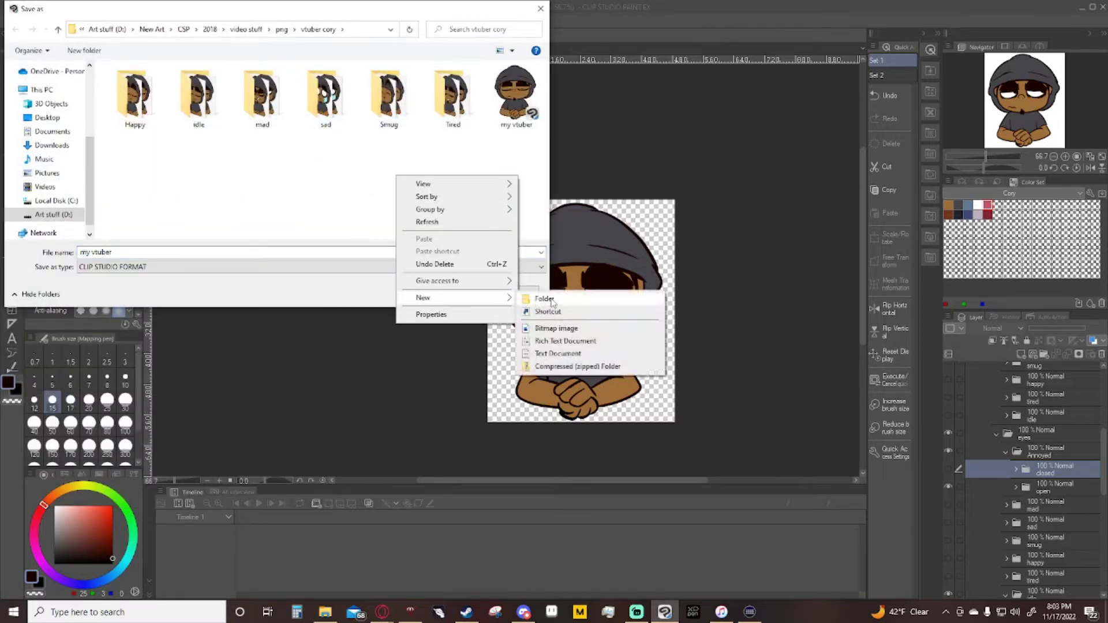
click(545, 297)
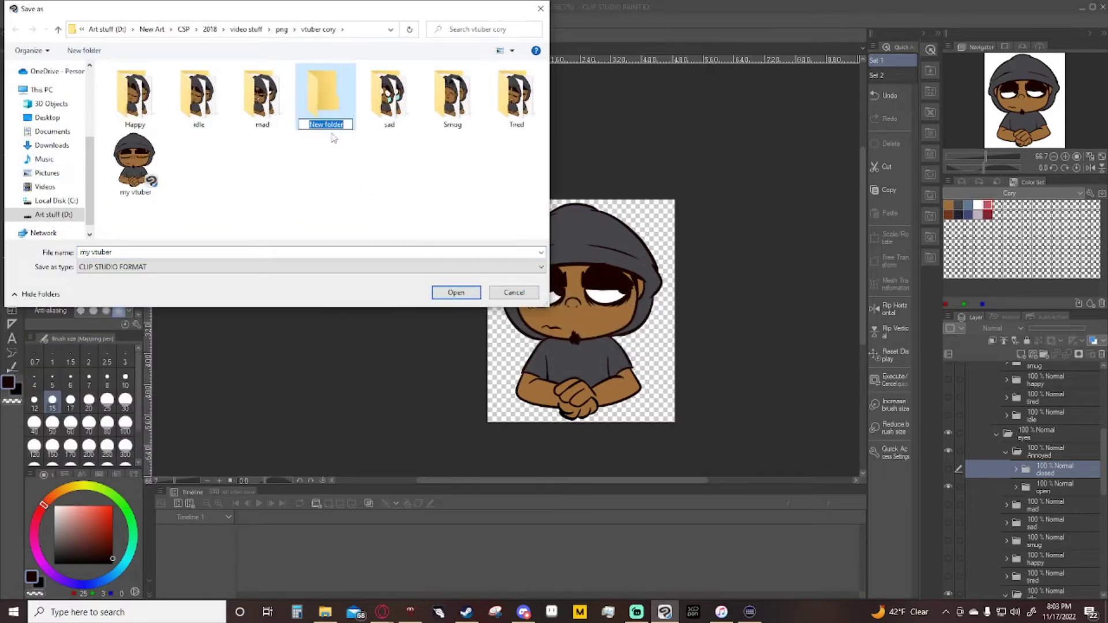
text(Annoyed)
key(Return)
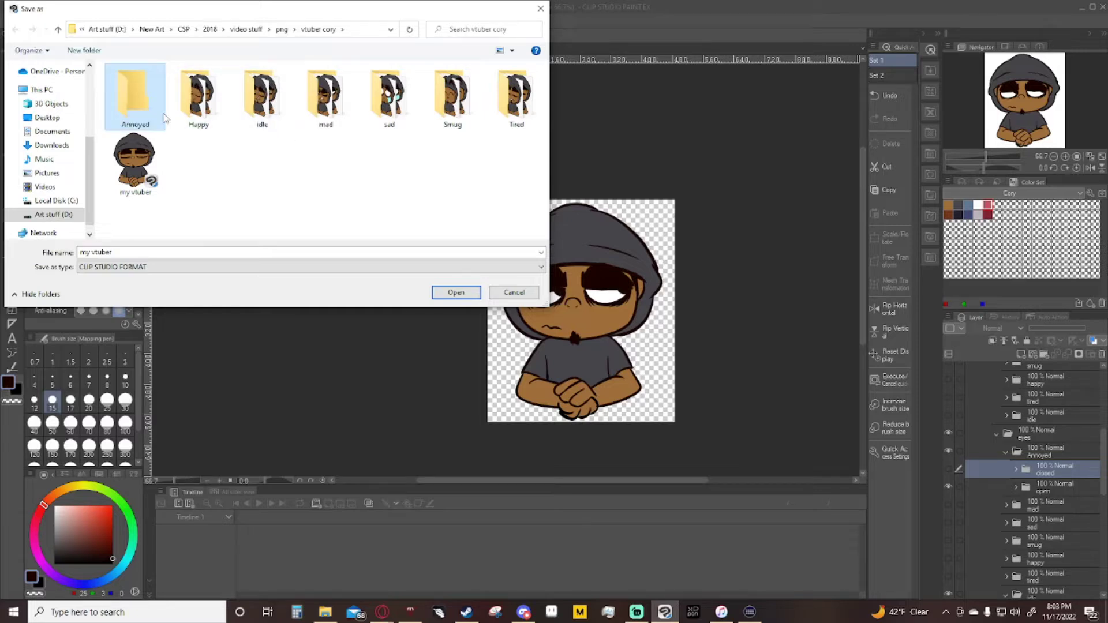
double_click(136, 98)
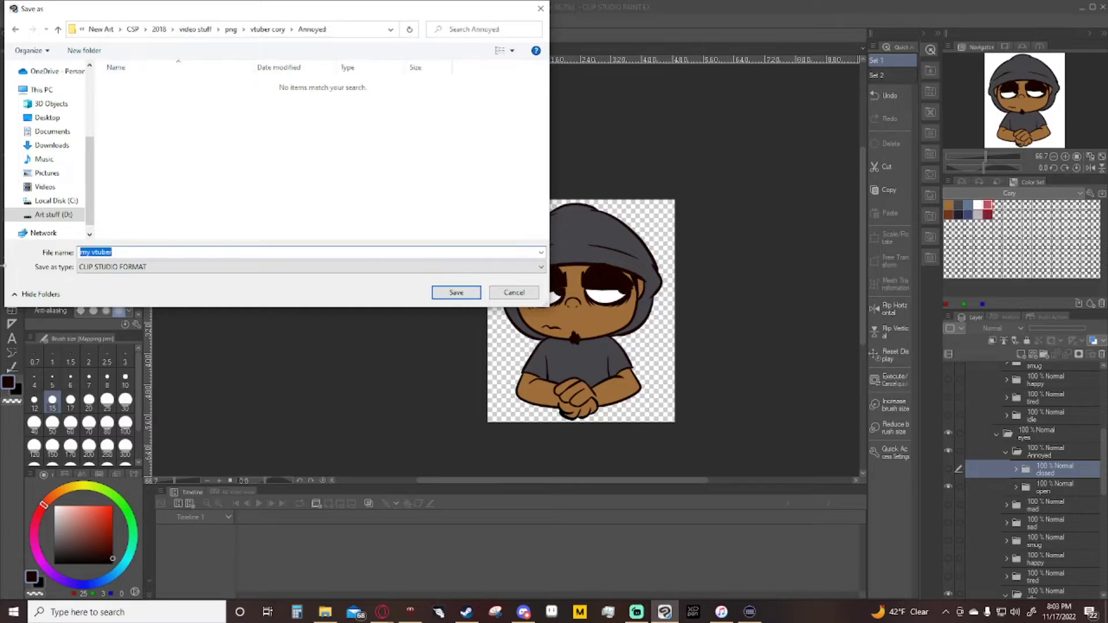
Step: Save the image as a PNG named "annoyed open eyes closed mouth", accepting the loss of layer information
text(annoyed open eyes closed mouth)
click(318, 266)
click(288, 304)
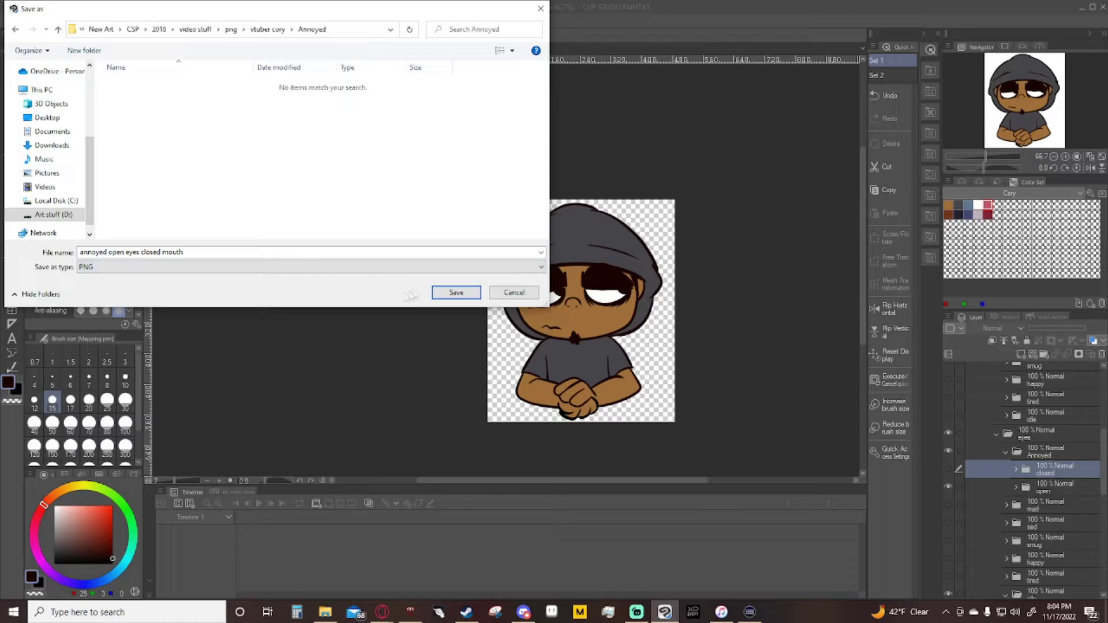
click(457, 293)
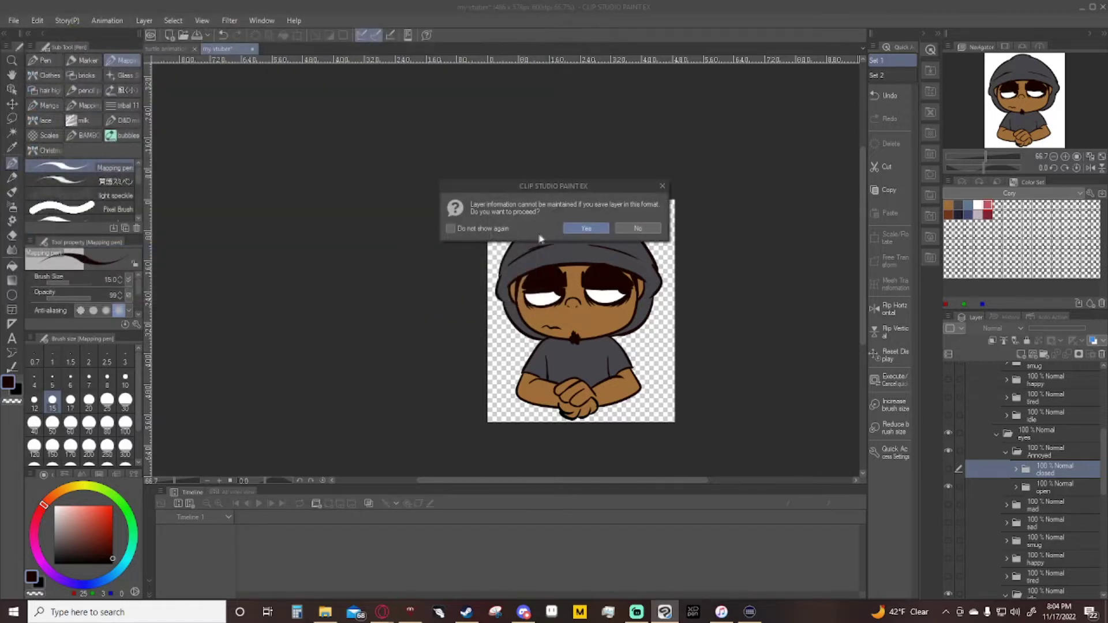
click(586, 229)
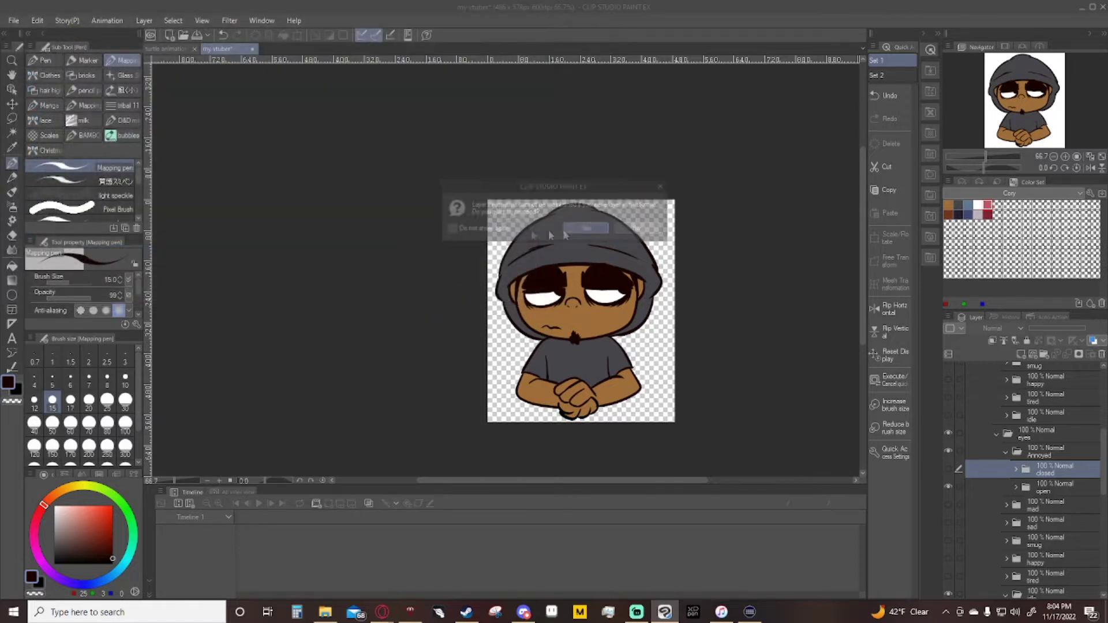
Step: Swap the Annoyed eyes from open to closed and save the image as the PNG "annoyed closed eyes closed mouth"
click(948, 469)
click(949, 487)
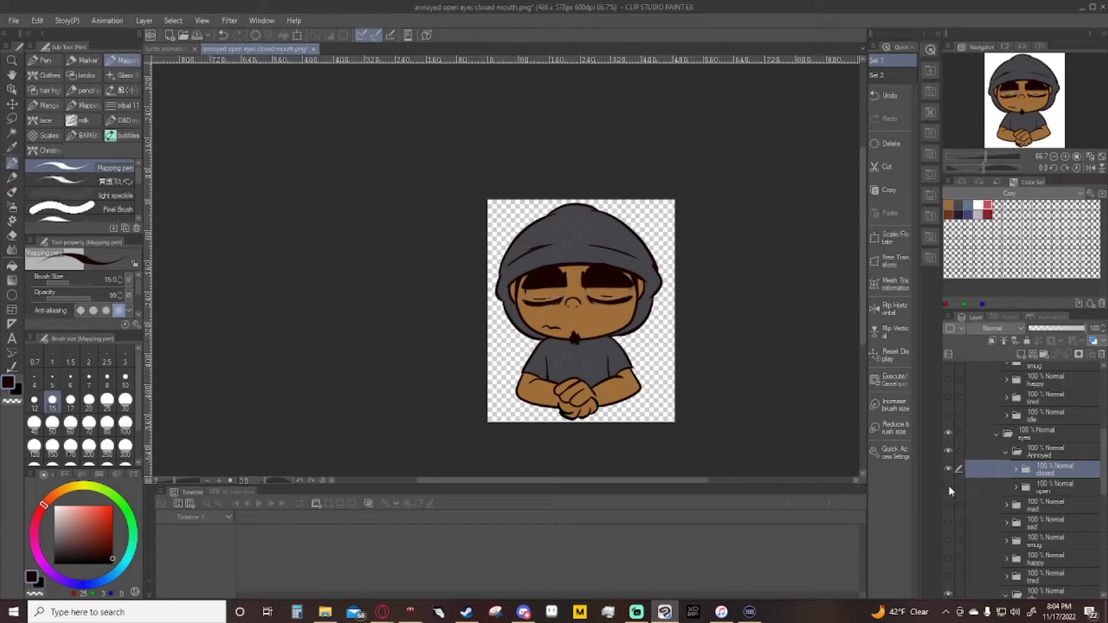
click(13, 20)
click(64, 125)
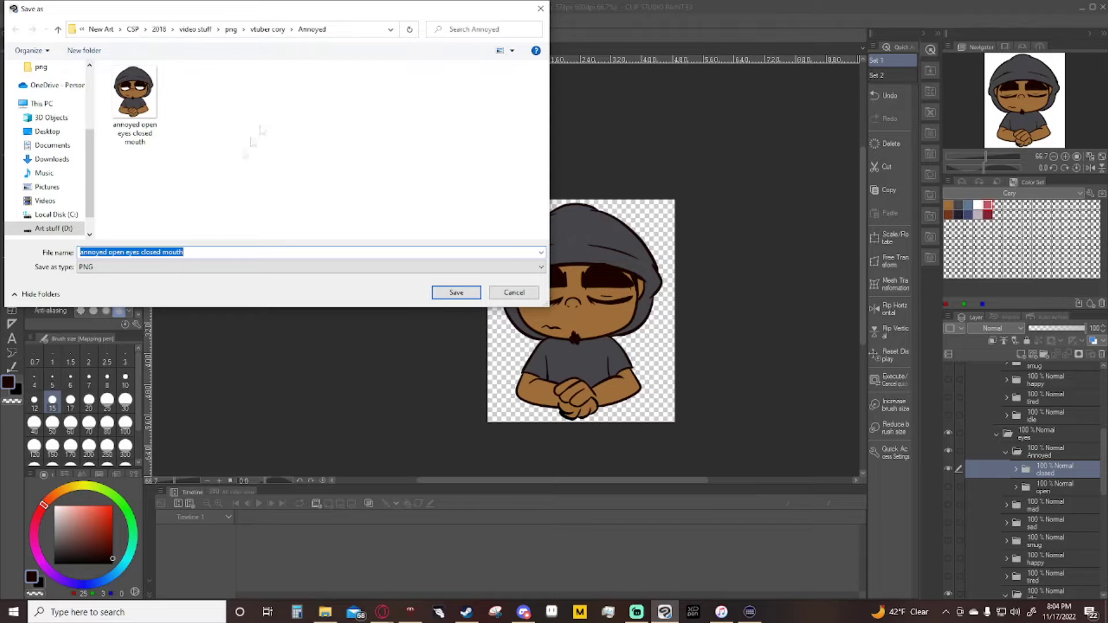
double_click(117, 253)
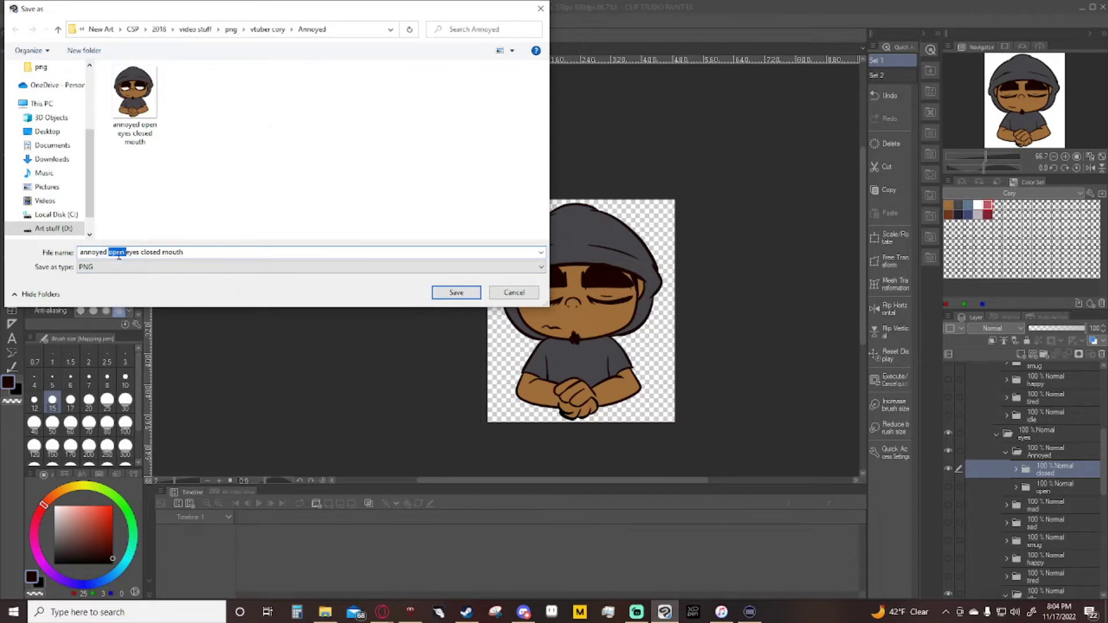
text(closed)
key(Return)
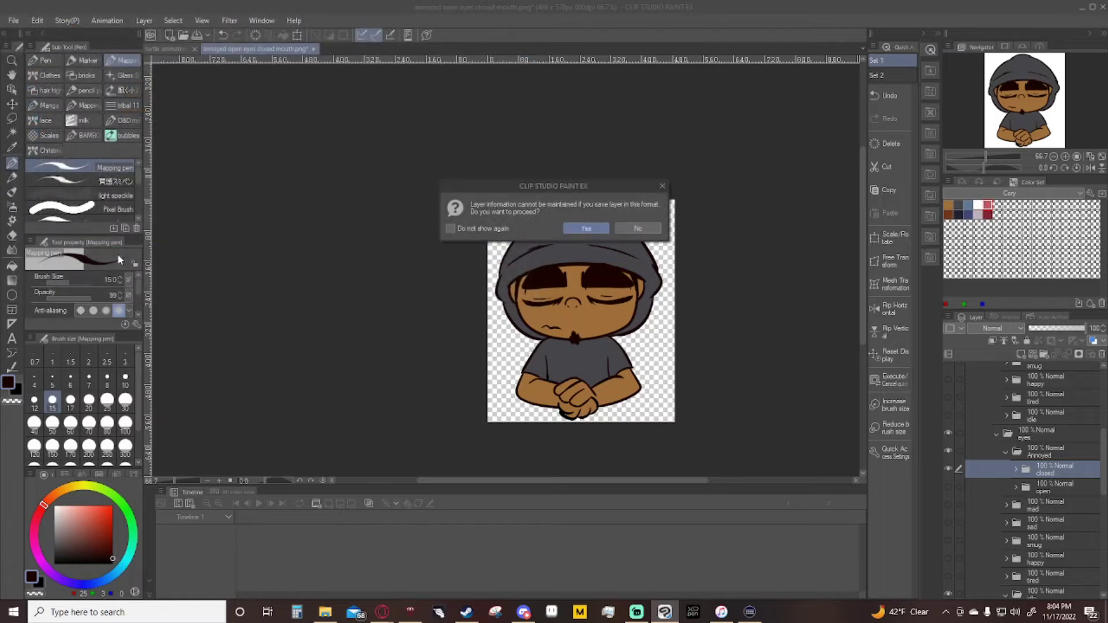
key(Return)
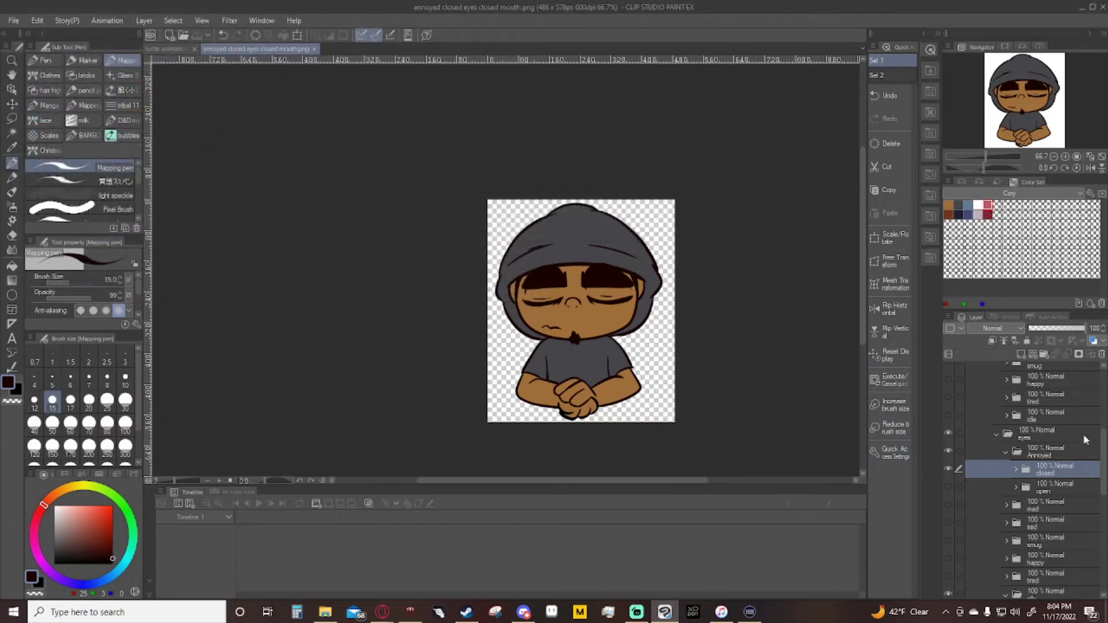
Step: Show the open folder in the Annoyed mouth group and hide its closed folder
scroll(1072, 440, up, 3)
scroll(1071, 440, up, 1)
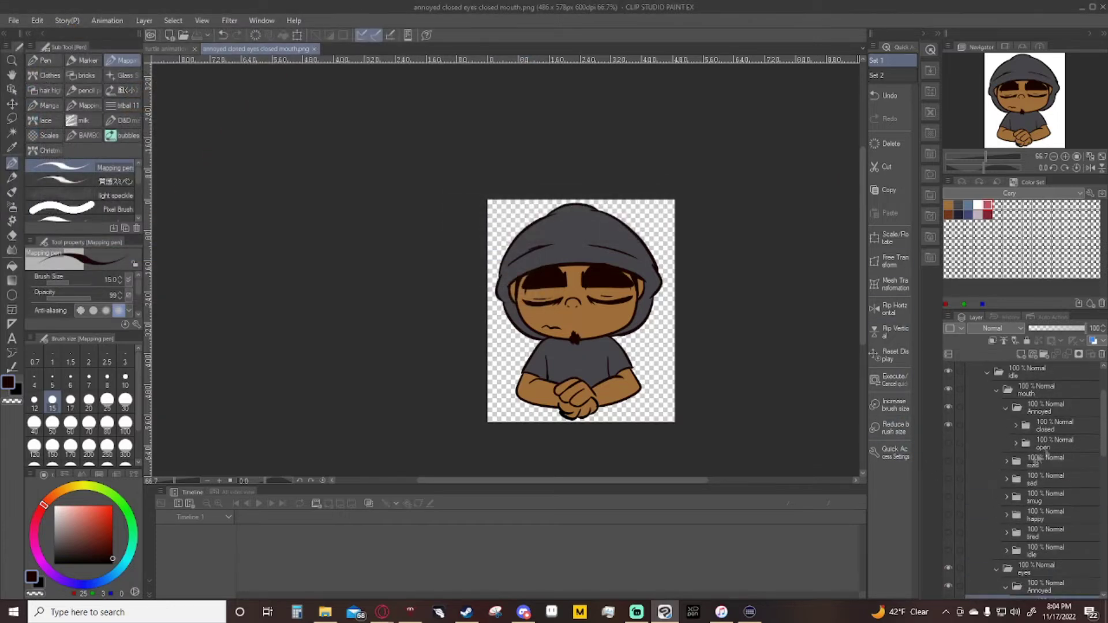
click(948, 442)
click(949, 425)
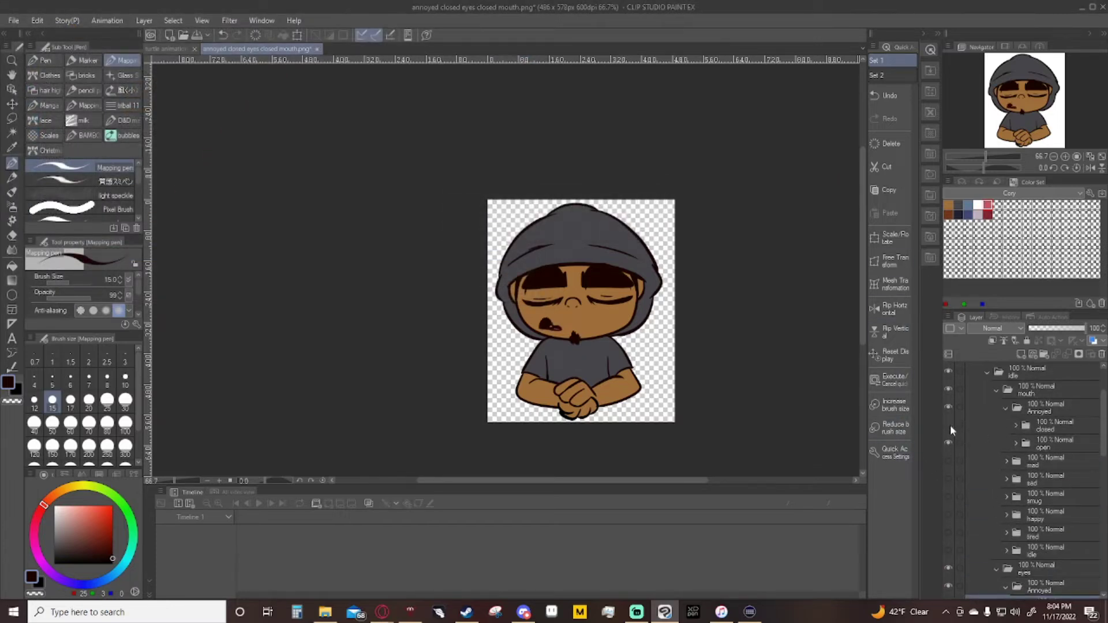
Step: Save the image as a PNG named "annoyed closed eyes open mouth", accepting the loss of layer information
click(14, 21)
click(35, 128)
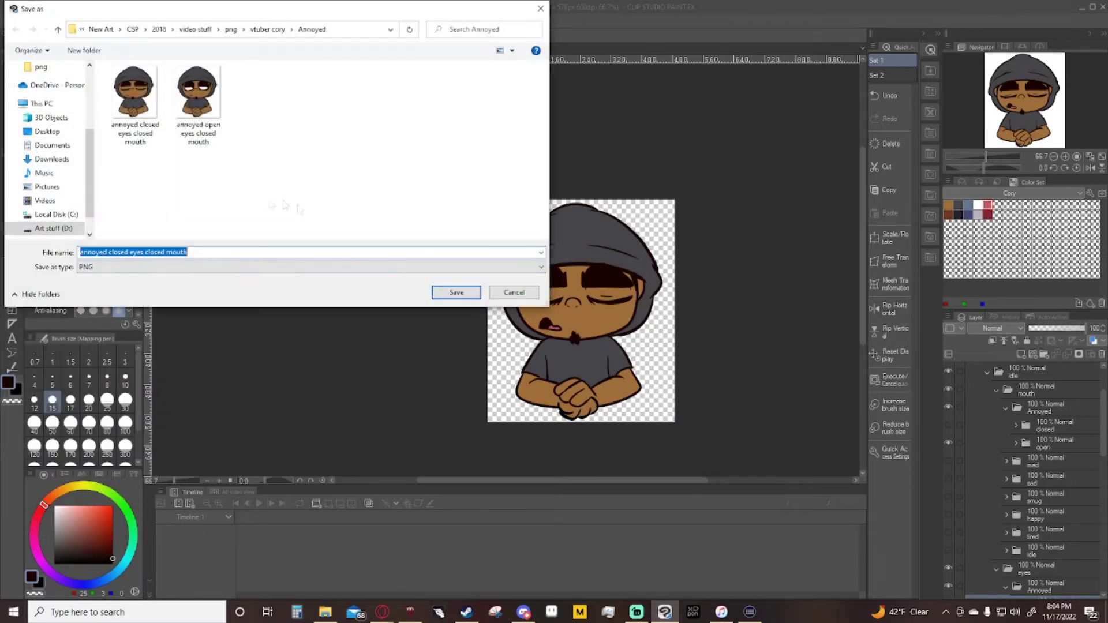
double_click(155, 254)
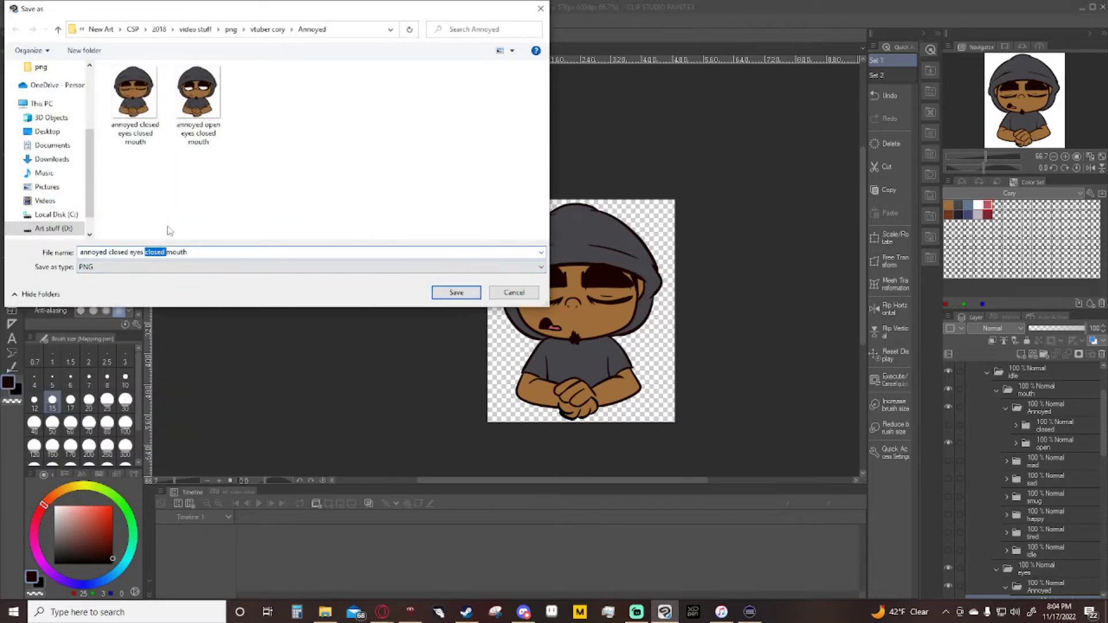
text(open)
key(Return)
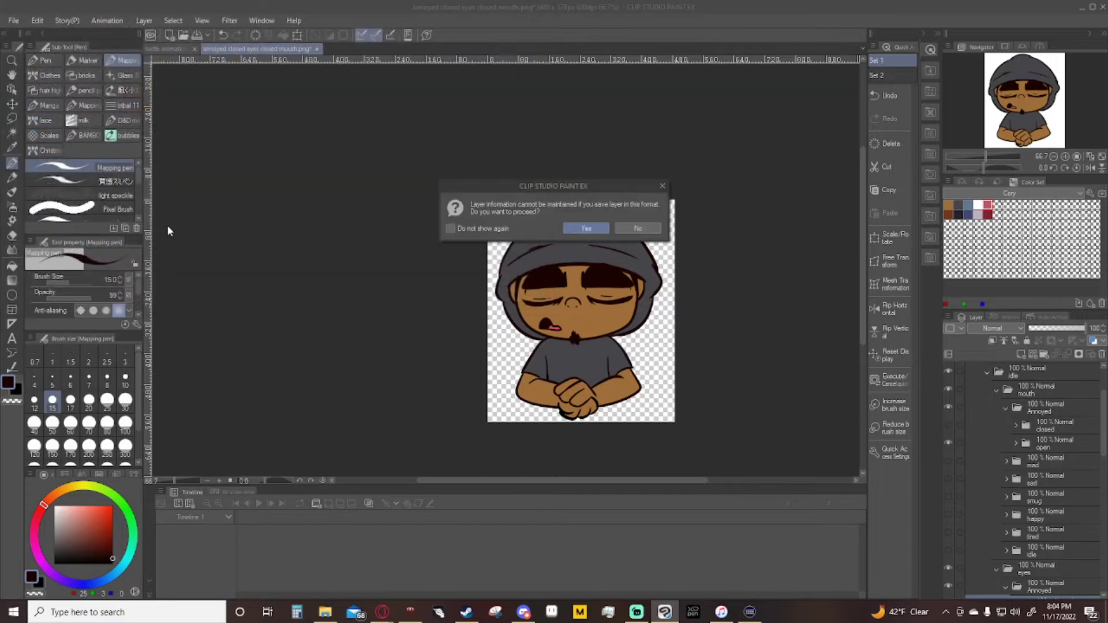
key(Return)
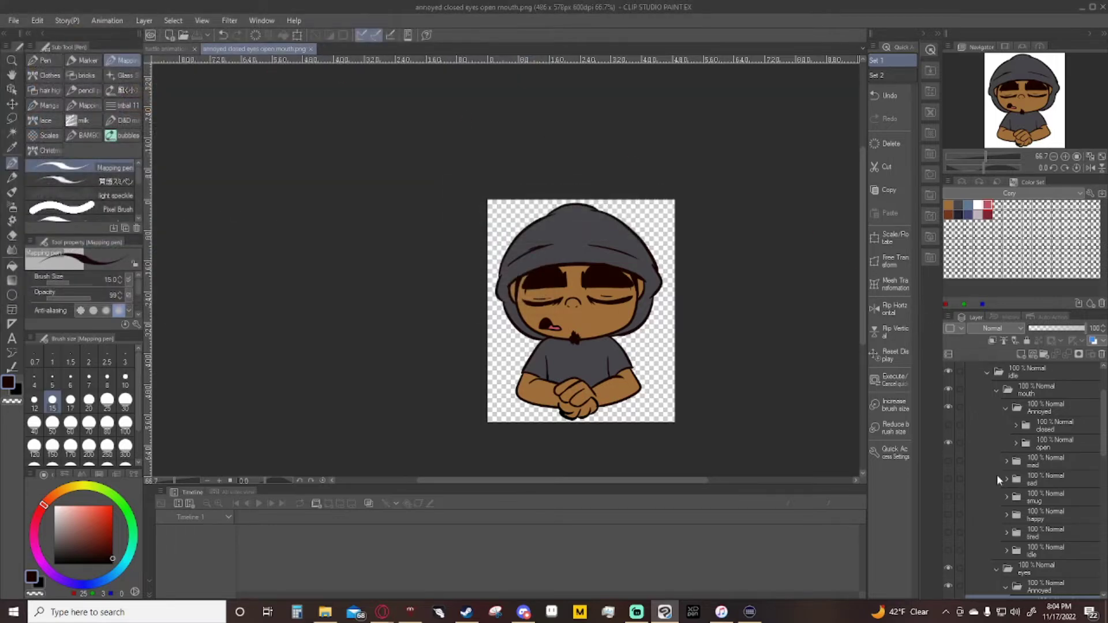
Step: Make the Annoyed eyes open again by showing their open folder and hiding the closed one
scroll(996, 475, down, 5)
click(949, 456)
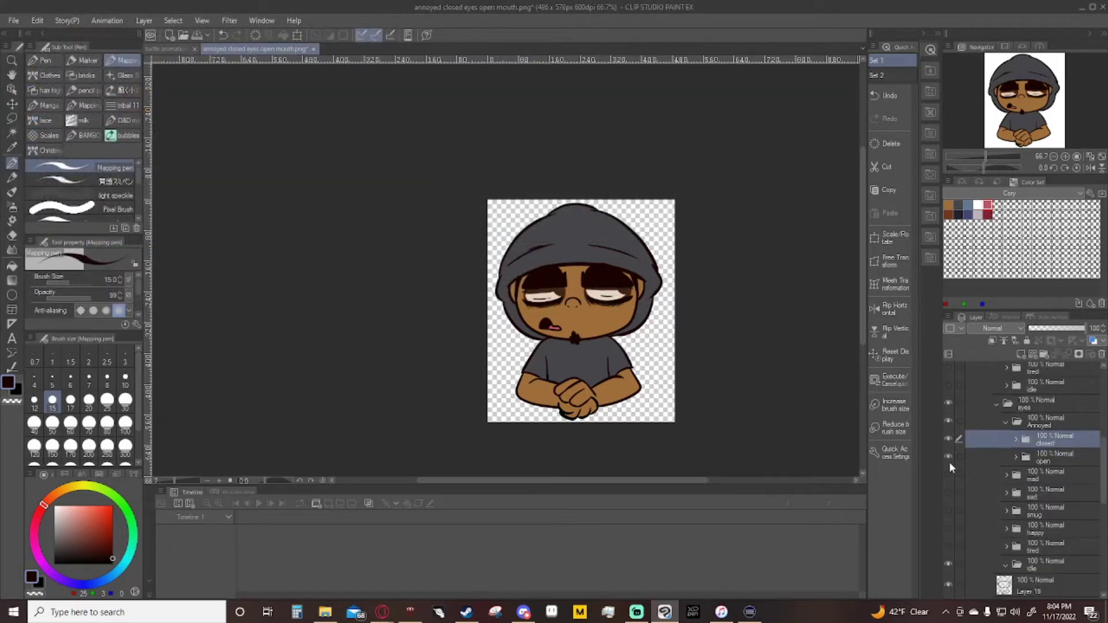
click(948, 438)
Step: Save the image as a PNG named "annoyed open eyes open mouth", accepting the export prompt
click(13, 20)
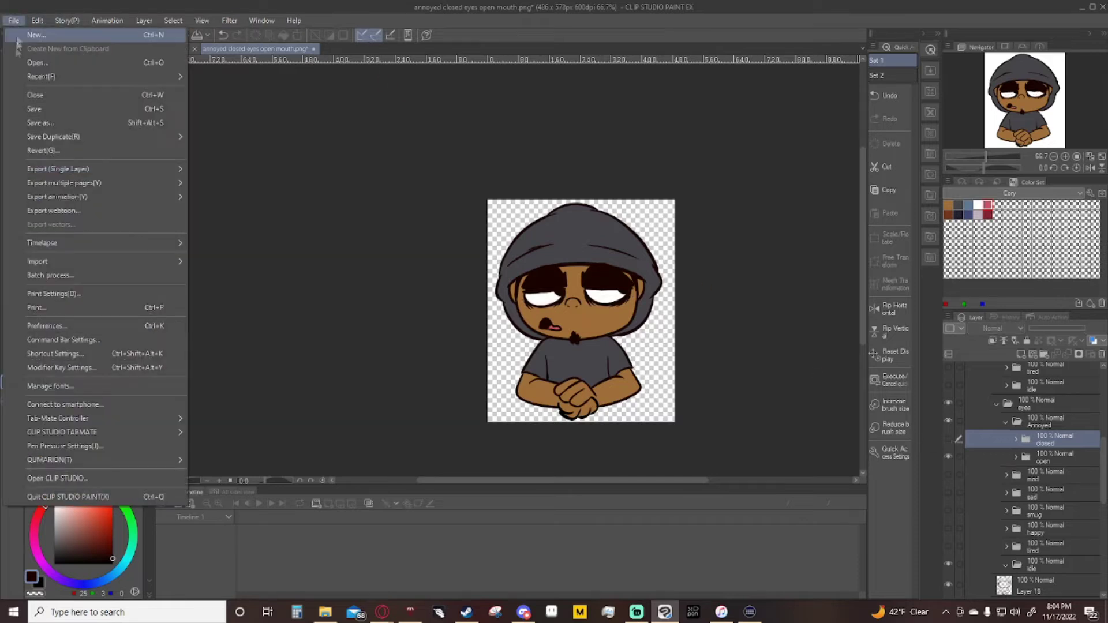
click(69, 123)
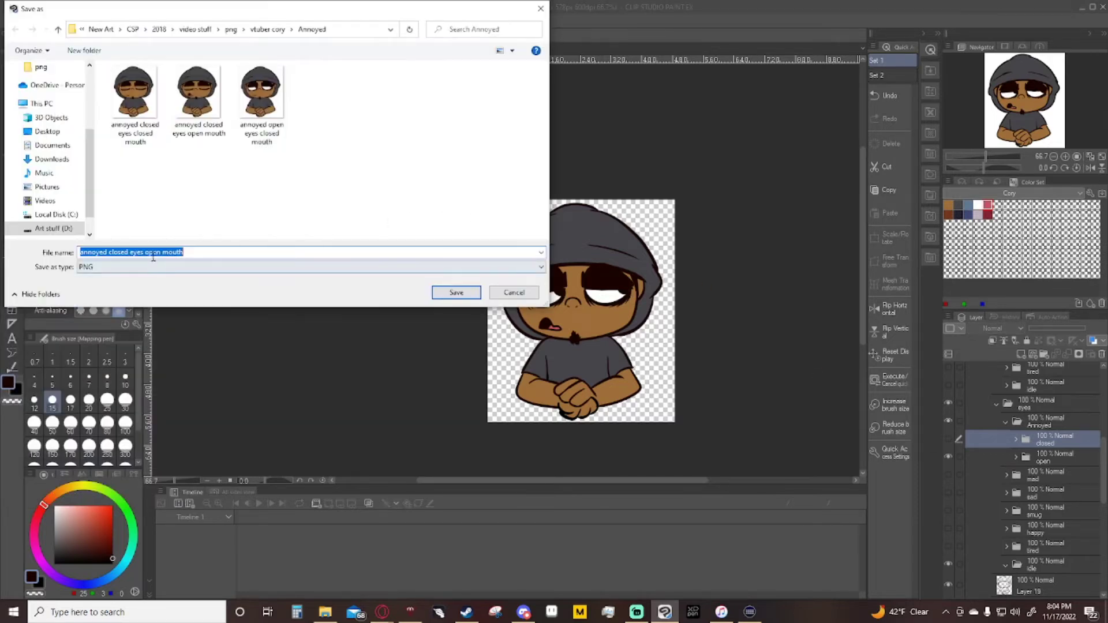
double_click(125, 253)
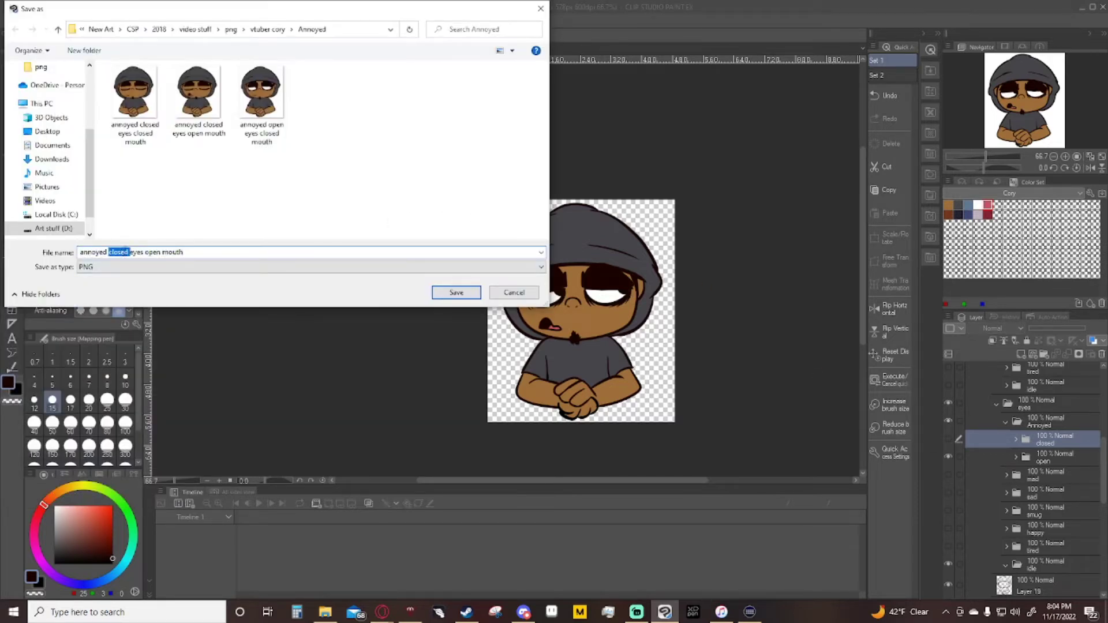
text(open)
key(Return)
key(Return)
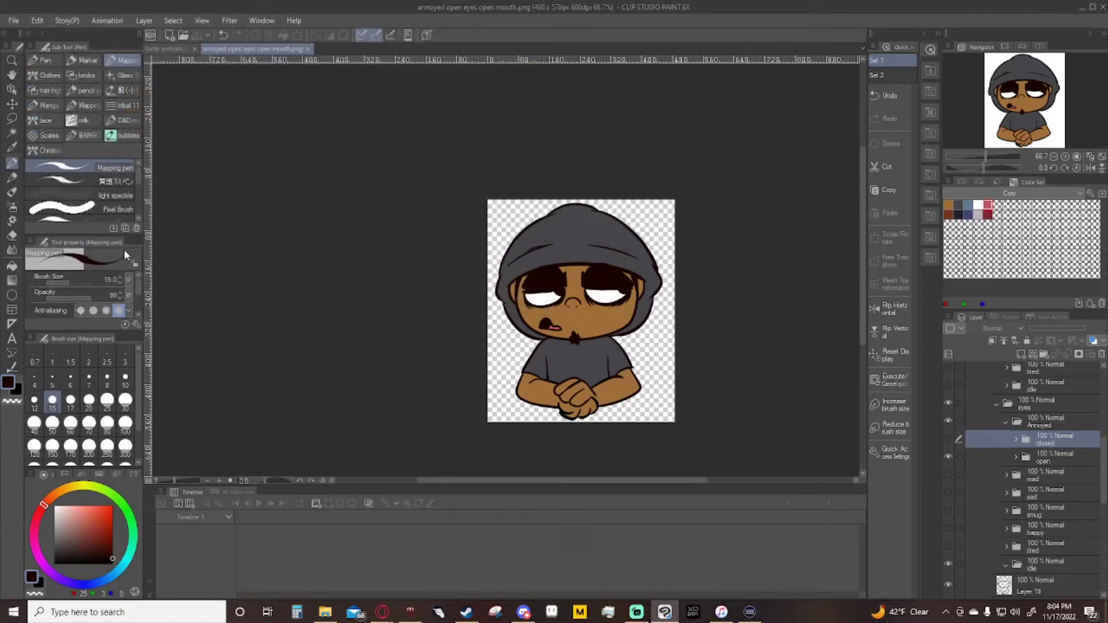
Step: Minimize the drawing program, switch to veadotube mini and create a new avatar state
click(1083, 8)
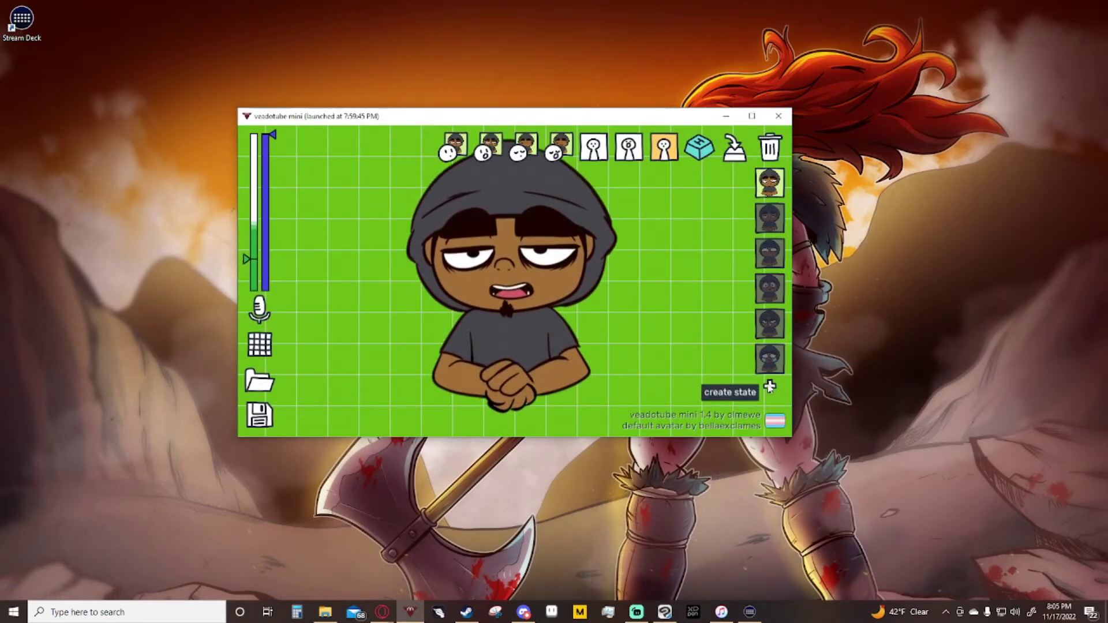
click(770, 387)
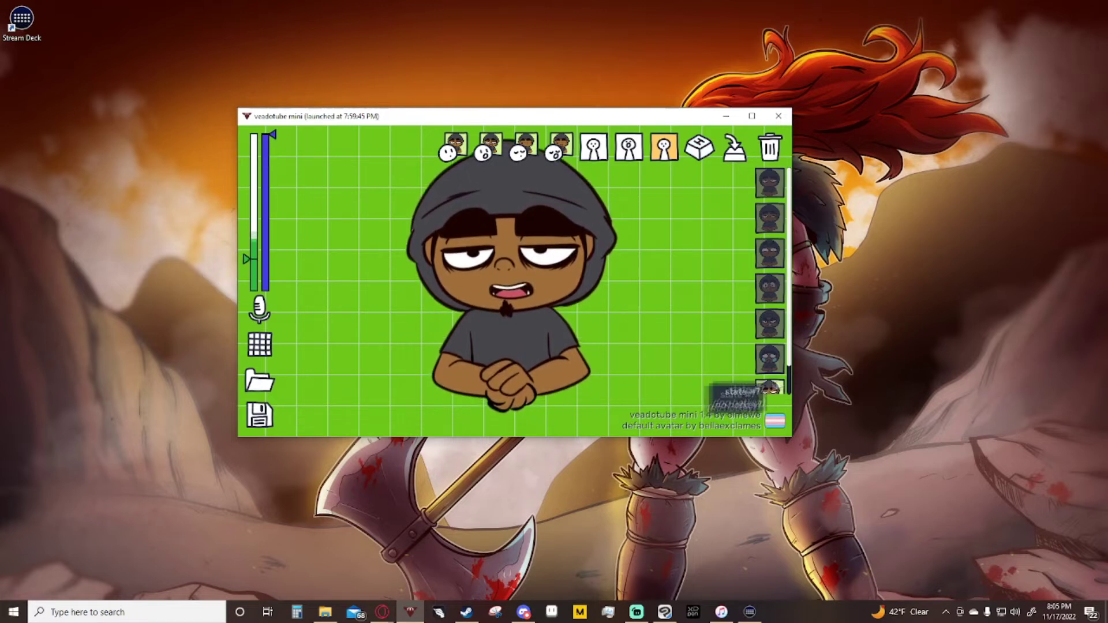
scroll(789, 386, down, 1)
scroll(779, 375, down, 1)
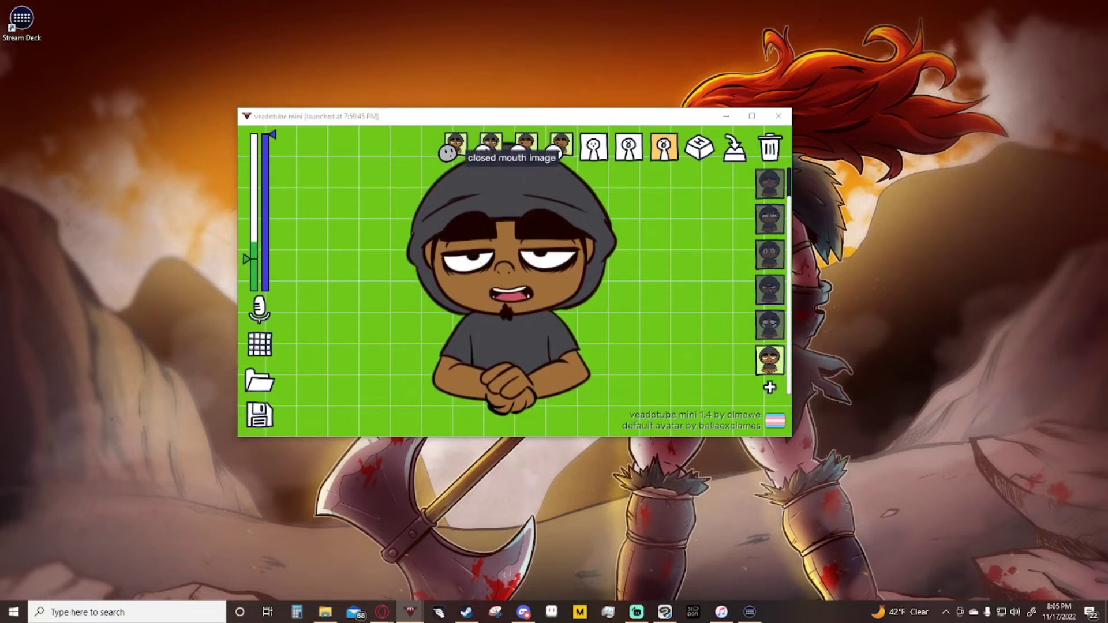
Step: Set the new state's closed mouth image to "annoyed open eyes closed mouth" from the Annoyed folder
click(453, 147)
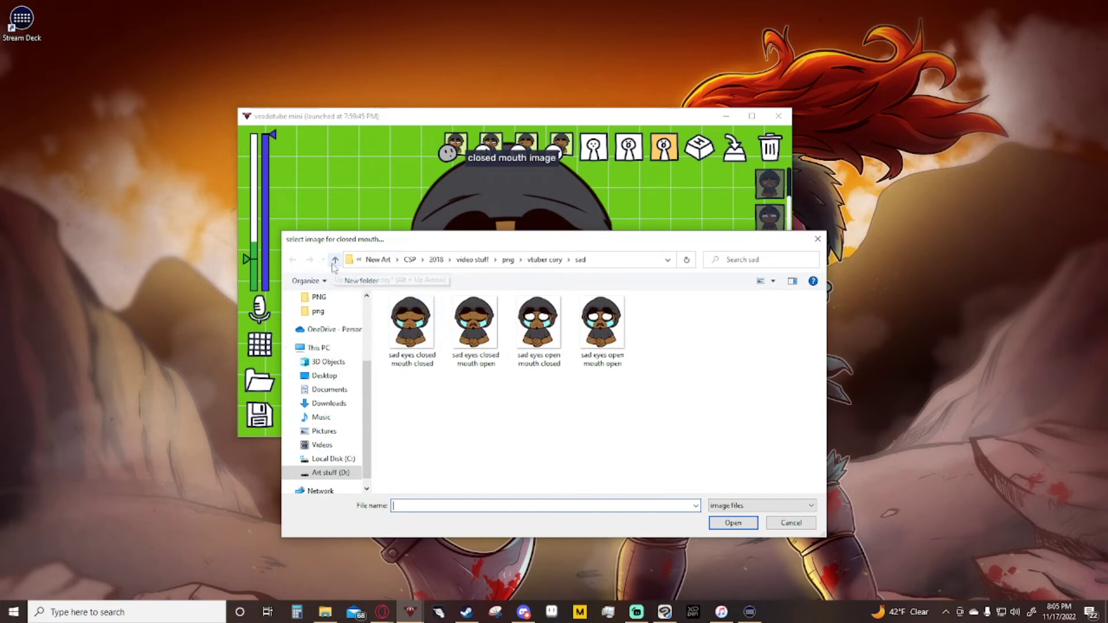
click(334, 263)
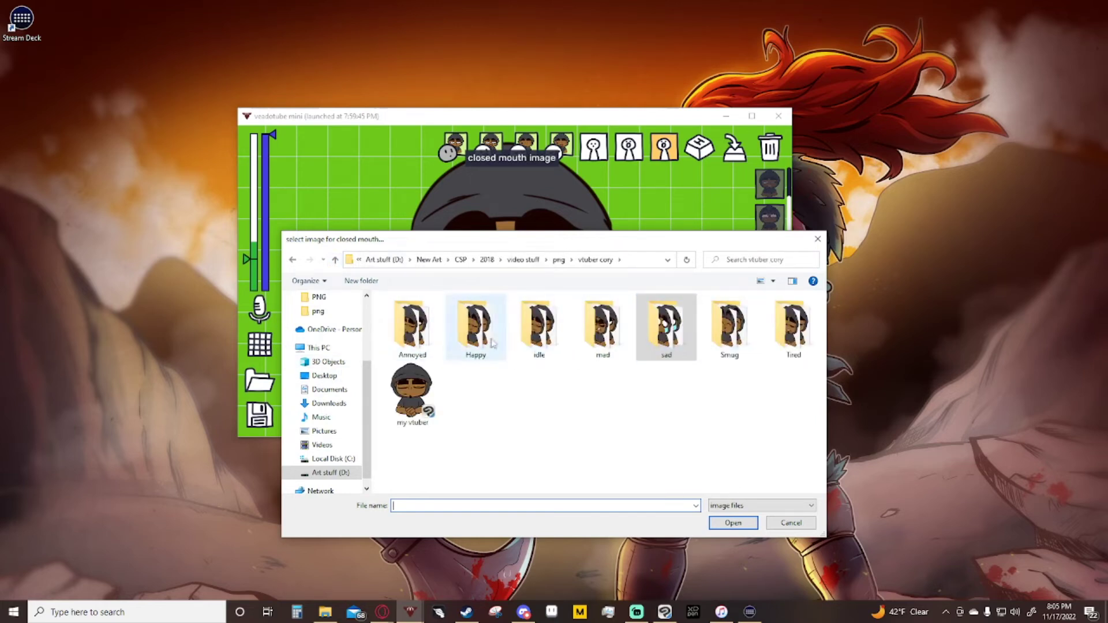
double_click(412, 328)
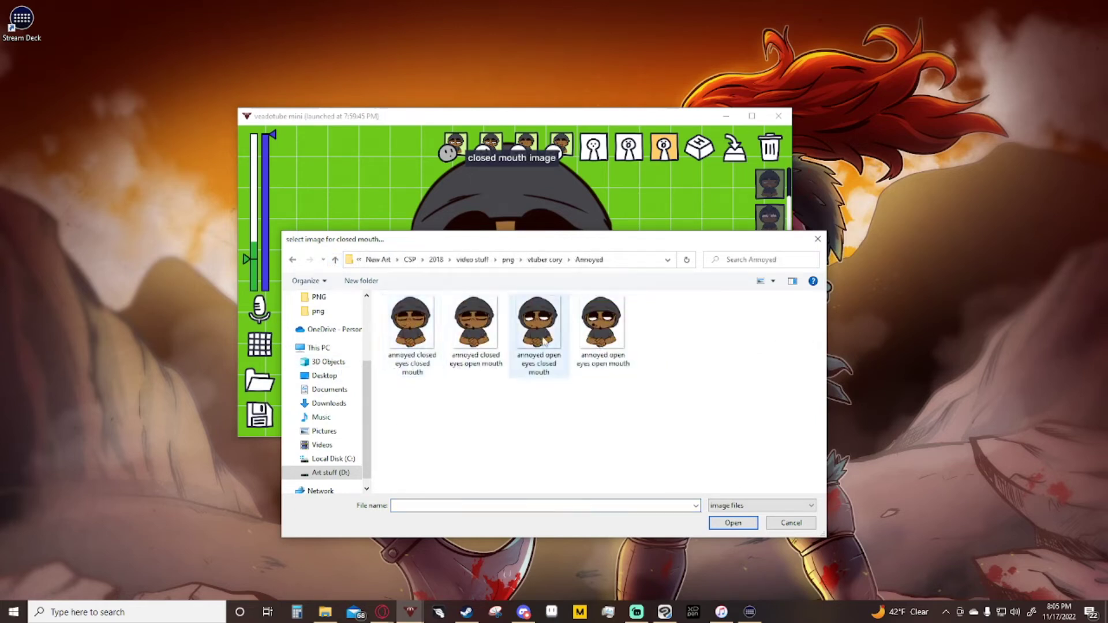
click(545, 341)
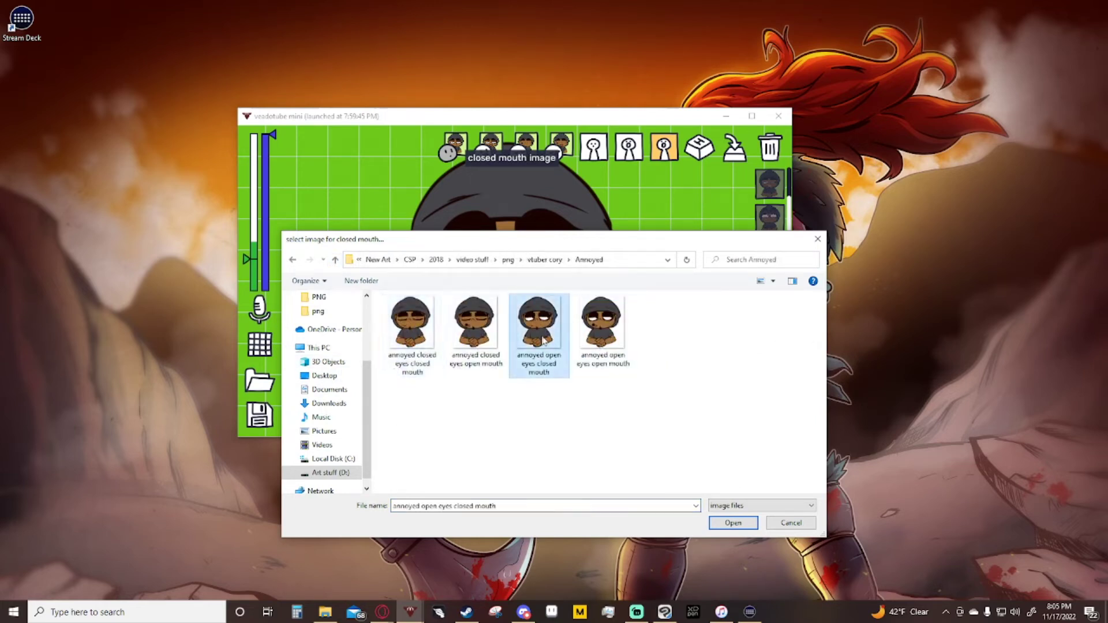
click(731, 526)
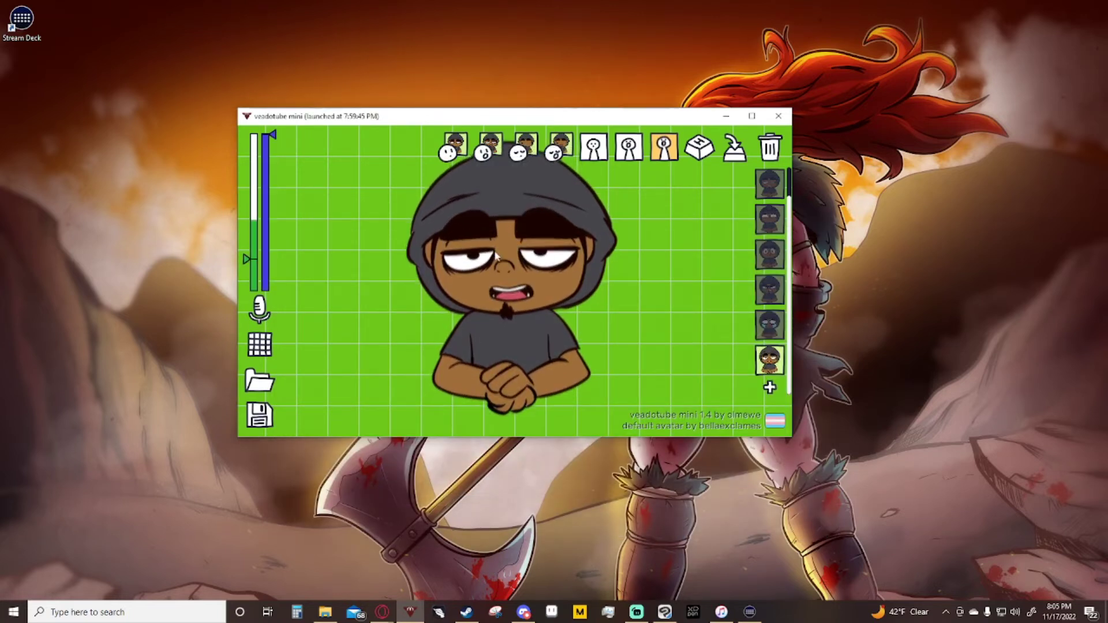
Step: Change the new state's open mouth image to "annoyed open eyes open mouth"
right_click(491, 153)
click(497, 161)
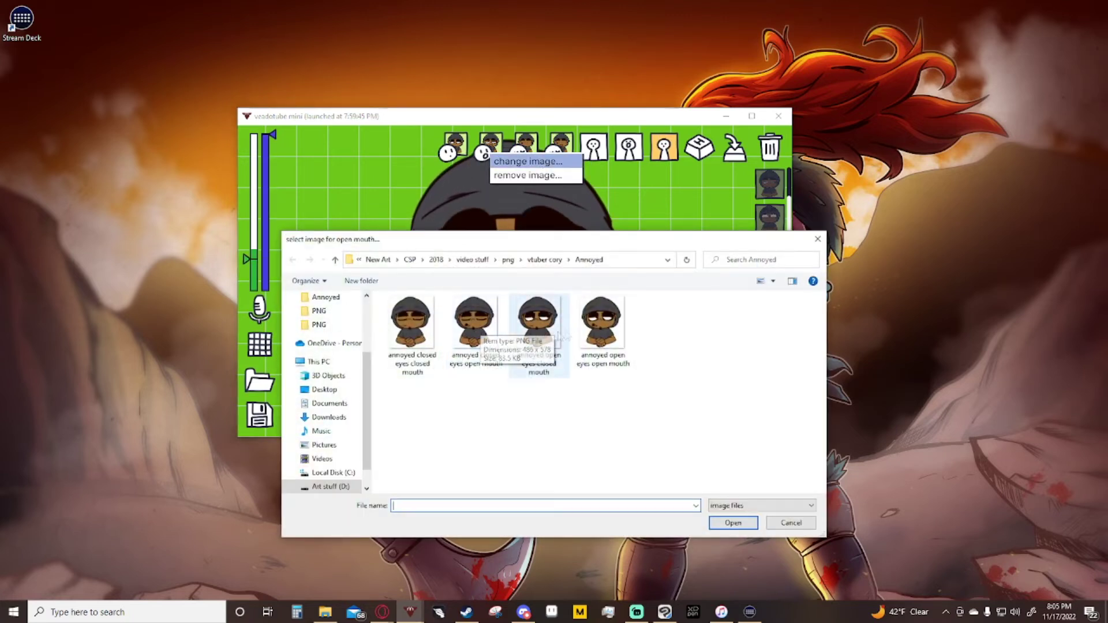
click(599, 332)
click(733, 523)
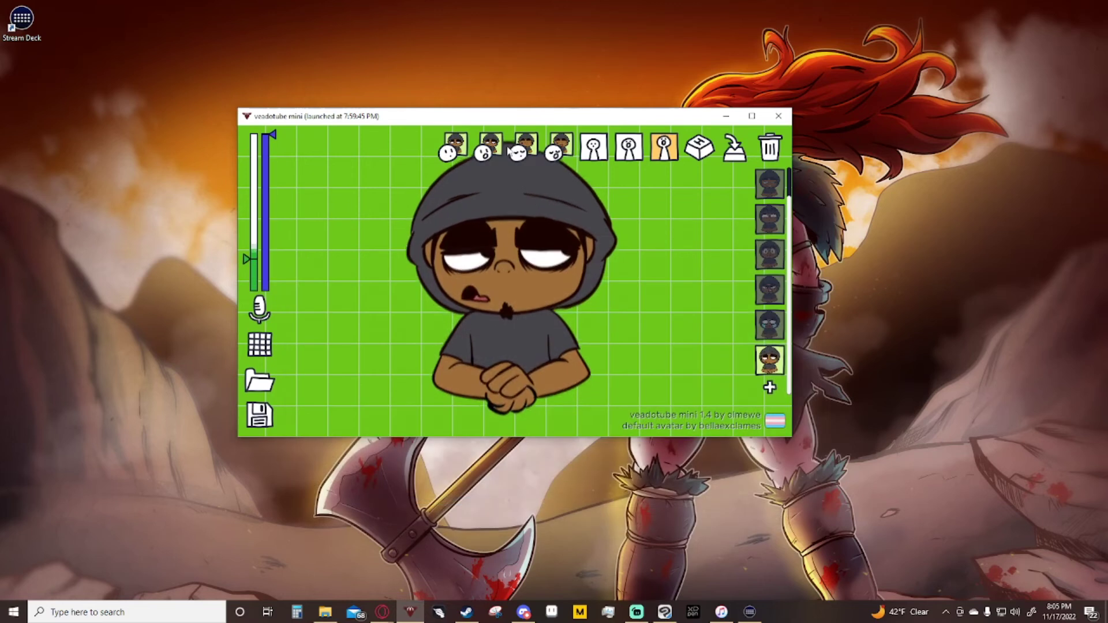
Step: Change the new state's closed mouth blinking image to "annoyed closed eyes closed mouth"
right_click(524, 147)
click(560, 152)
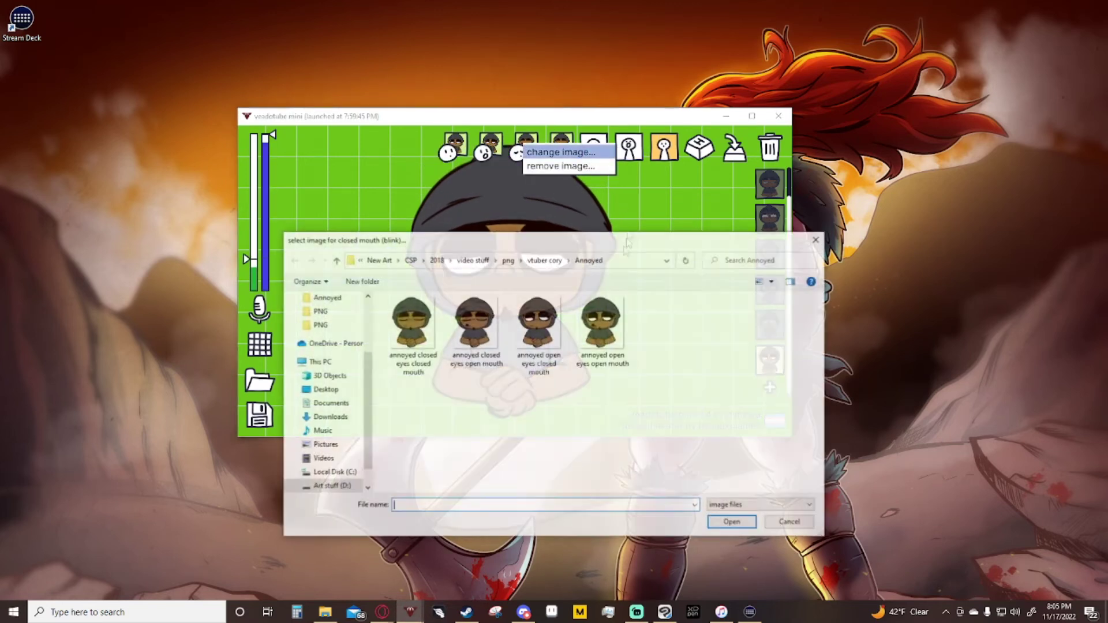
click(420, 346)
click(733, 523)
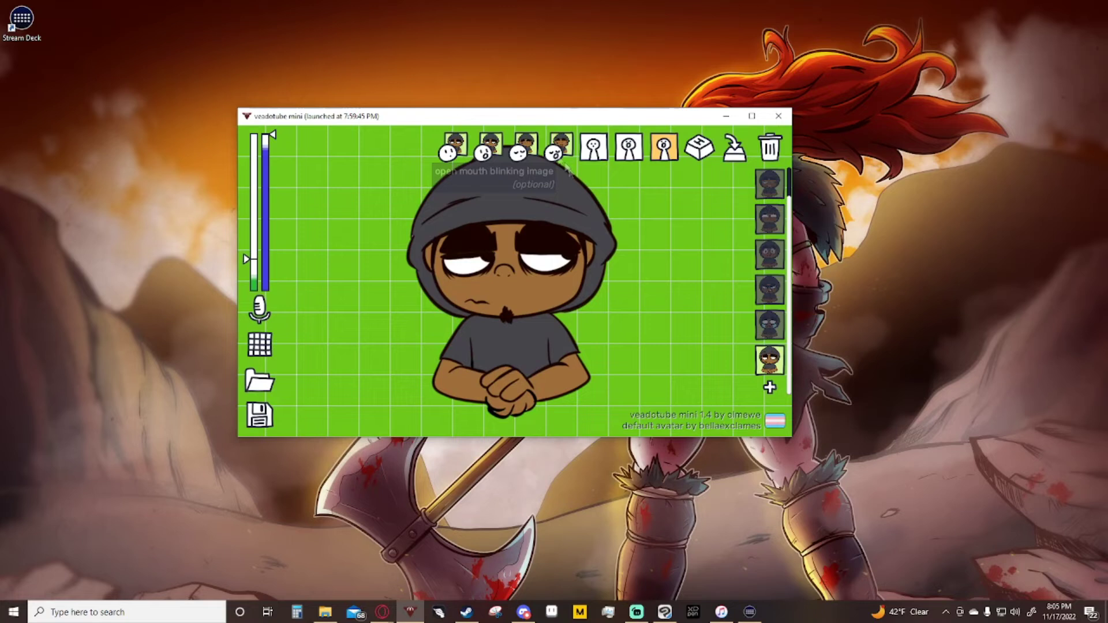
Step: Change the open mouth blinking image to "annoyed closed eyes open mouth" and set the state's hotkey to Numpad 7
right_click(564, 145)
click(600, 150)
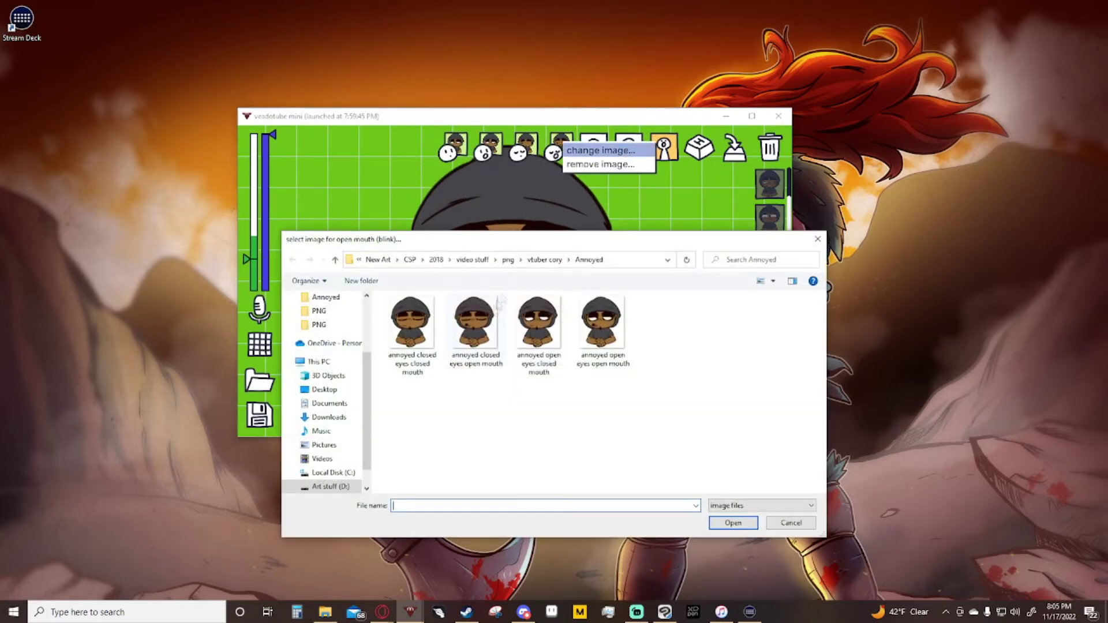
click(476, 347)
click(733, 522)
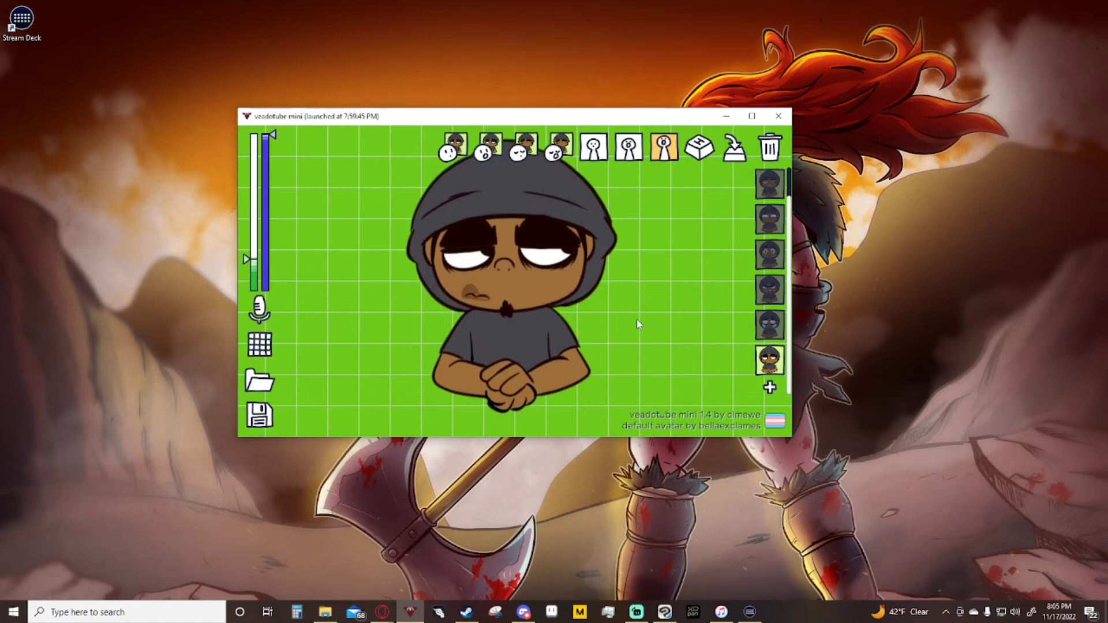
click(708, 144)
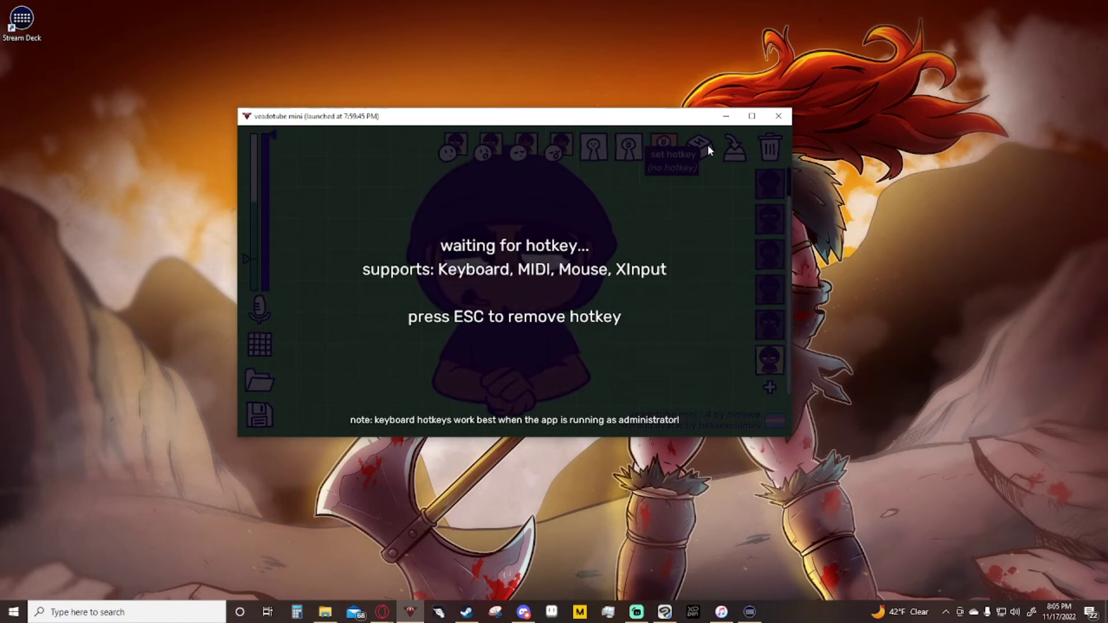
key(KP_7)
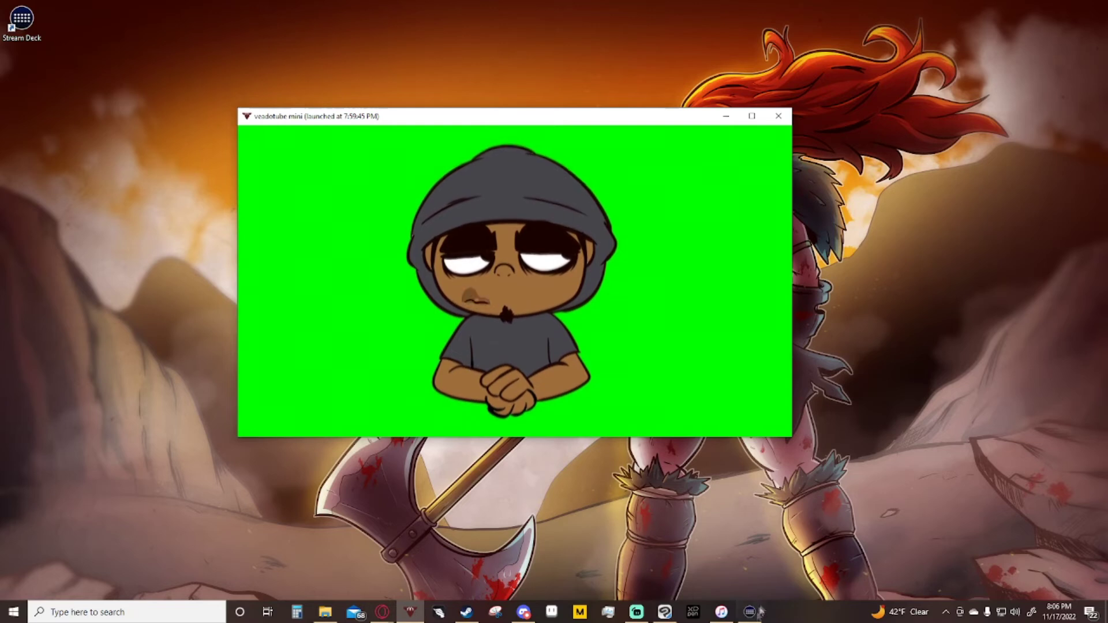
Step: Switch to Stream Deck, check the Sad key's configuration, and add a System Hotkey action to the empty key beside it
mouse_move(757, 617)
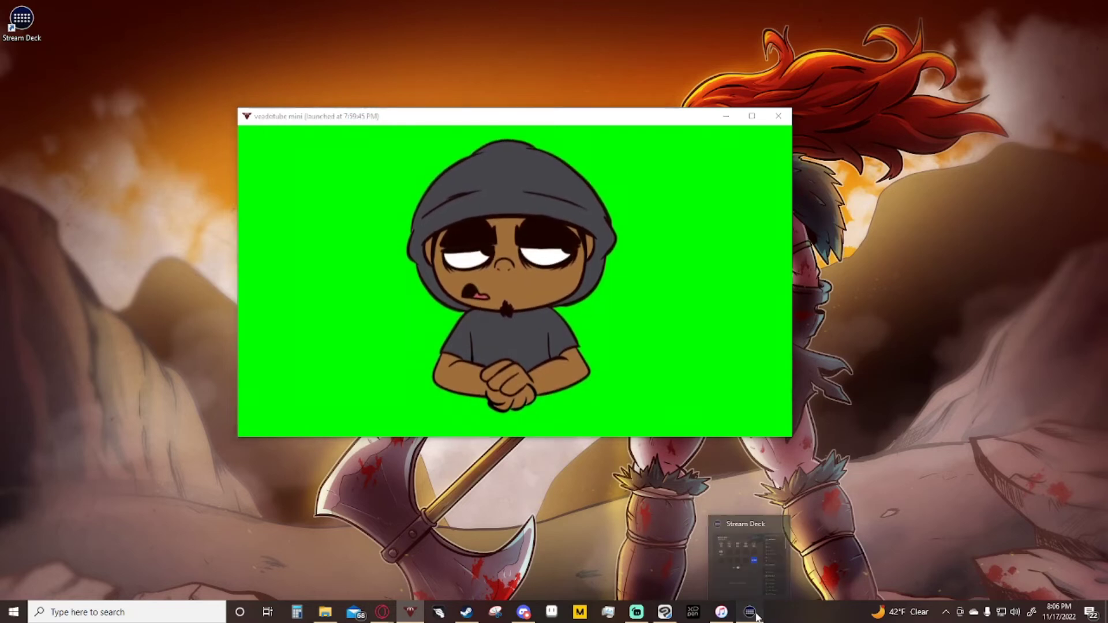
click(750, 552)
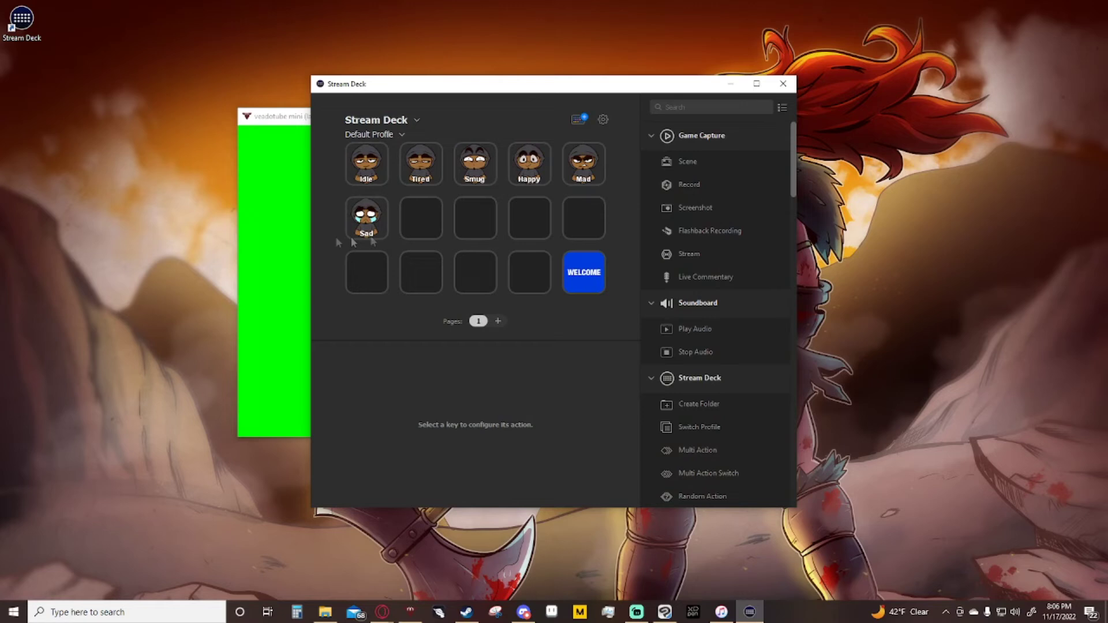
click(430, 222)
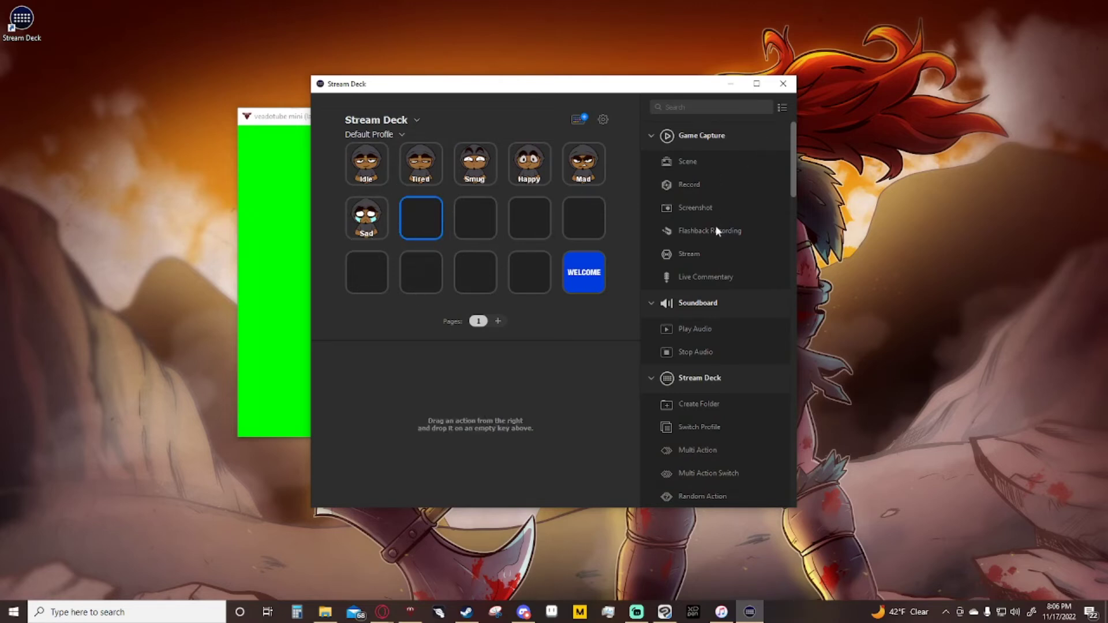
scroll(741, 384, down, 2)
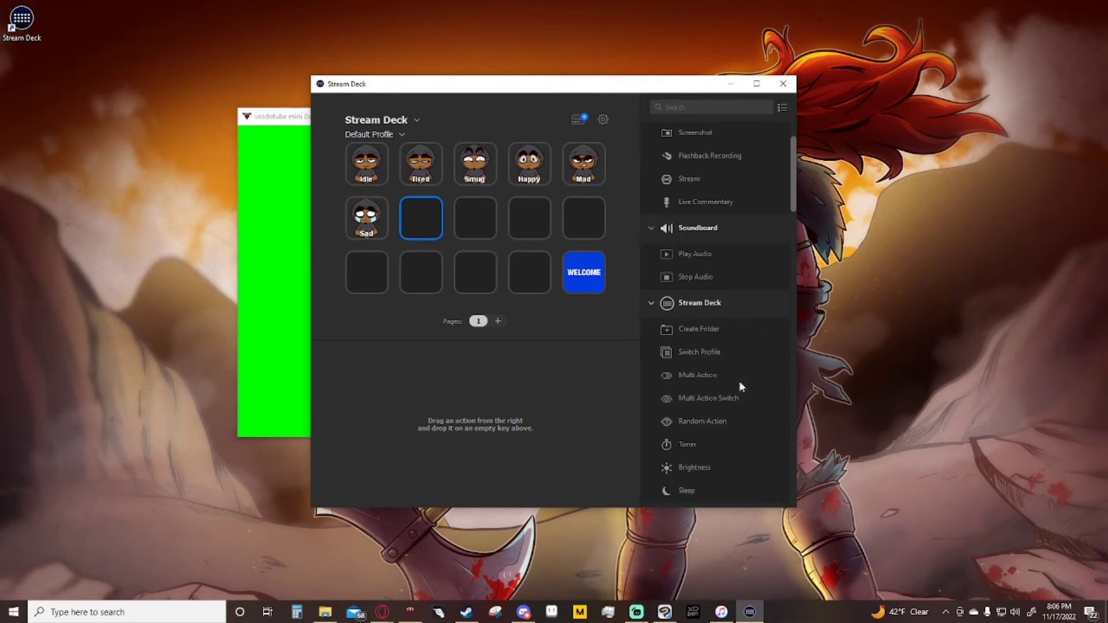
scroll(743, 387, down, 2)
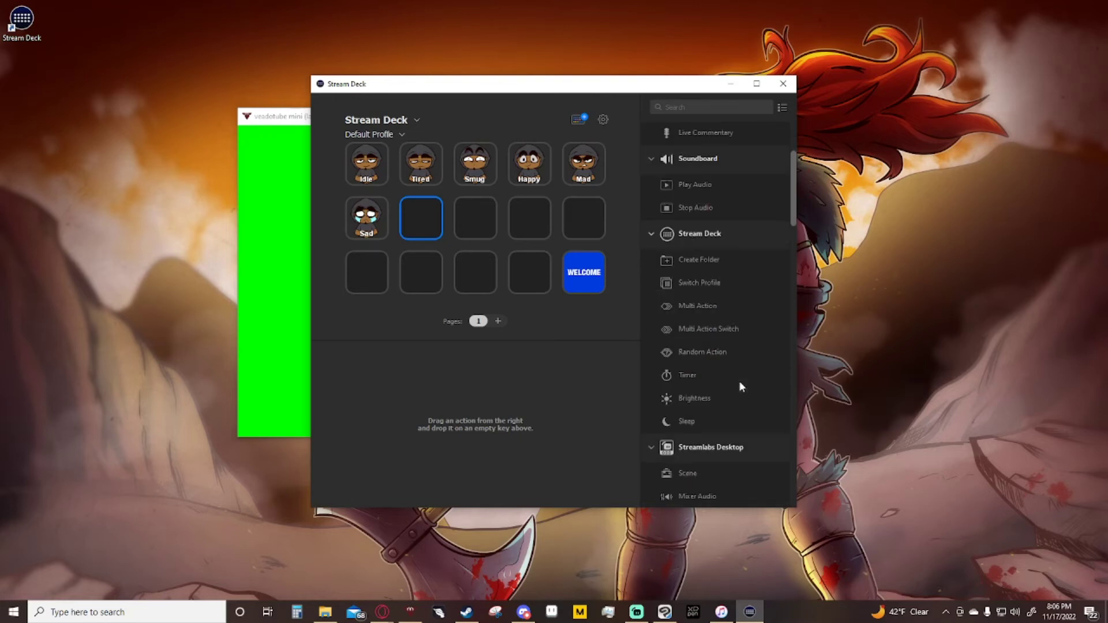
click(382, 218)
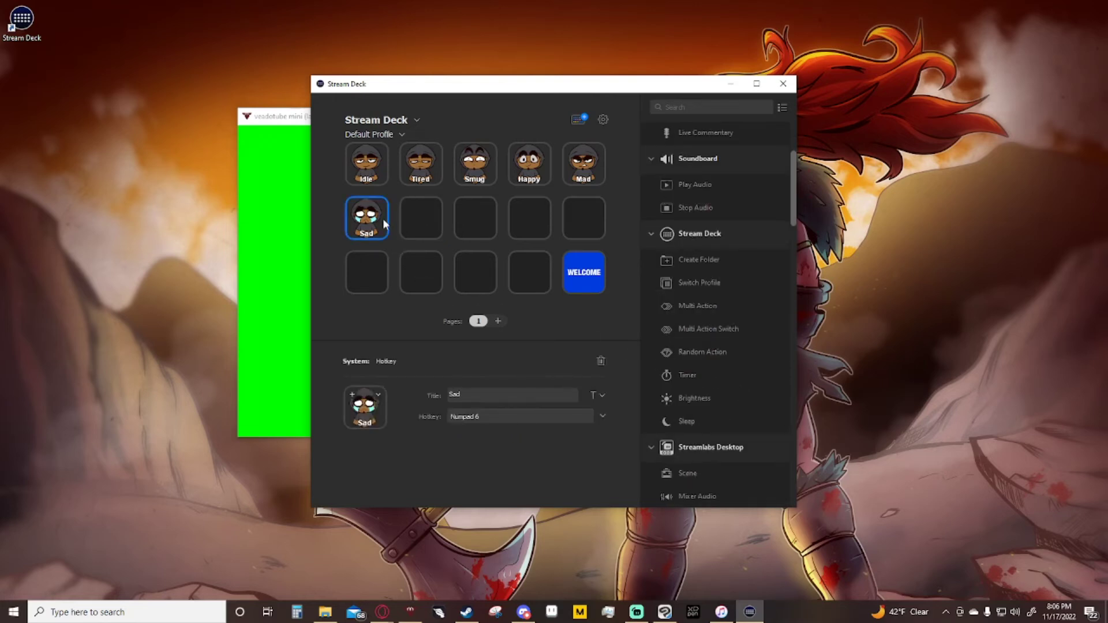
click(425, 213)
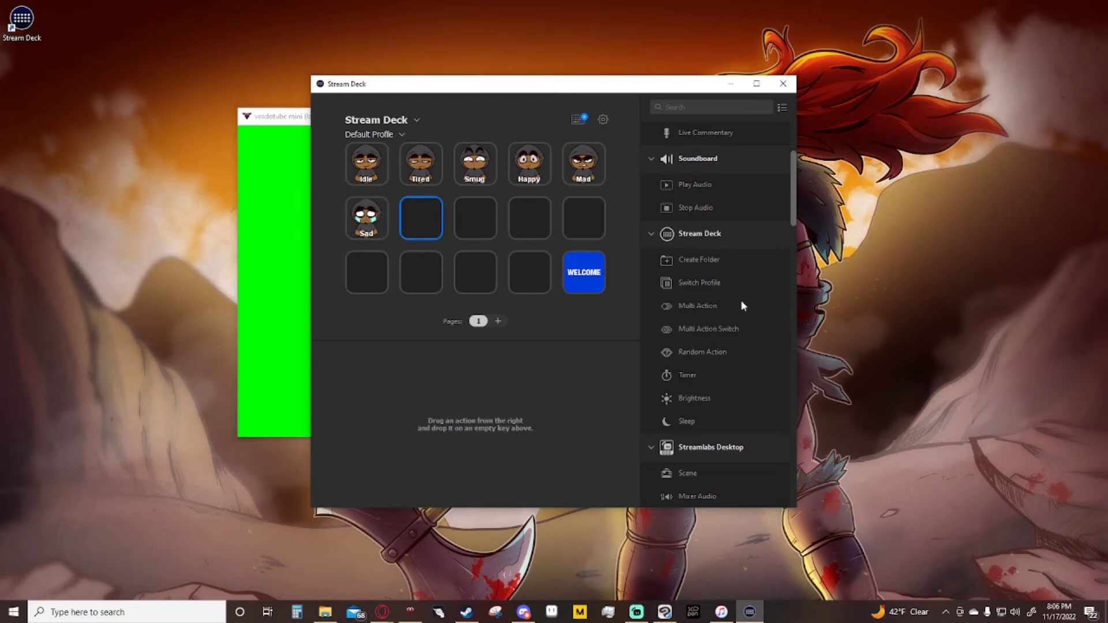
scroll(742, 300, down, 10)
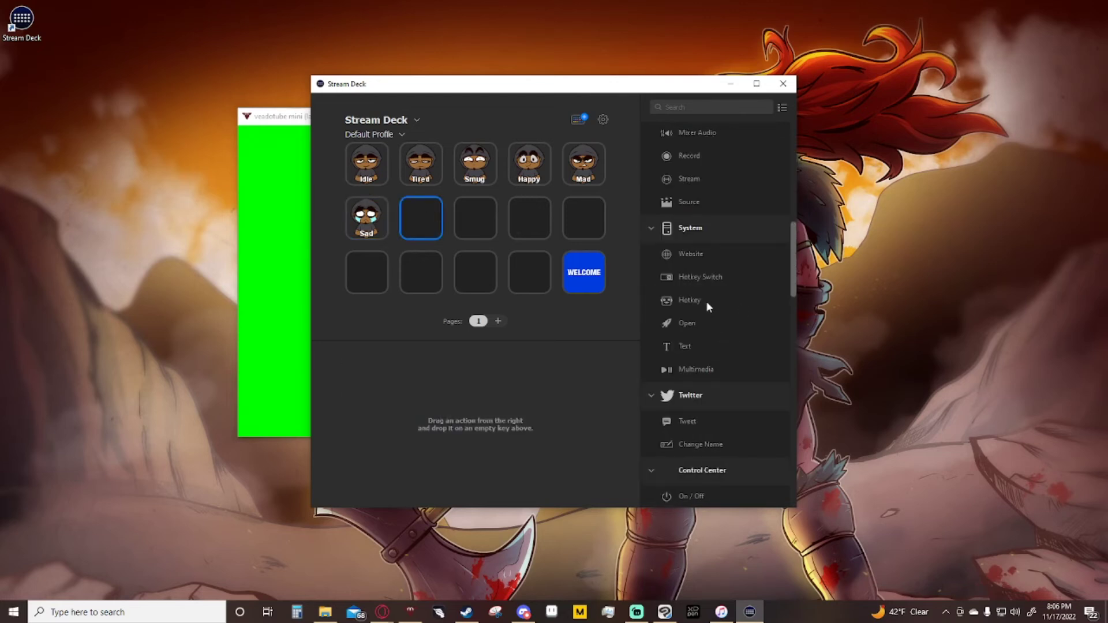
drag(707, 301, 429, 224)
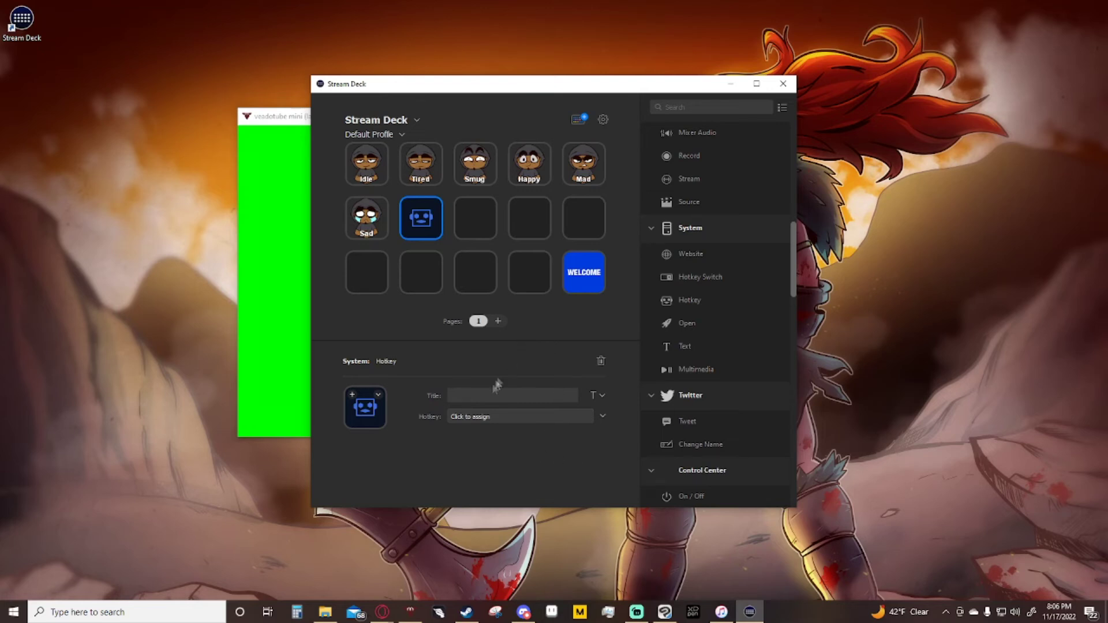
Step: Title the new hotkey key "Annoyed" and assign Numpad 7 as its hotkey
click(542, 392)
text(Annoyed)
click(507, 420)
key(KP_7)
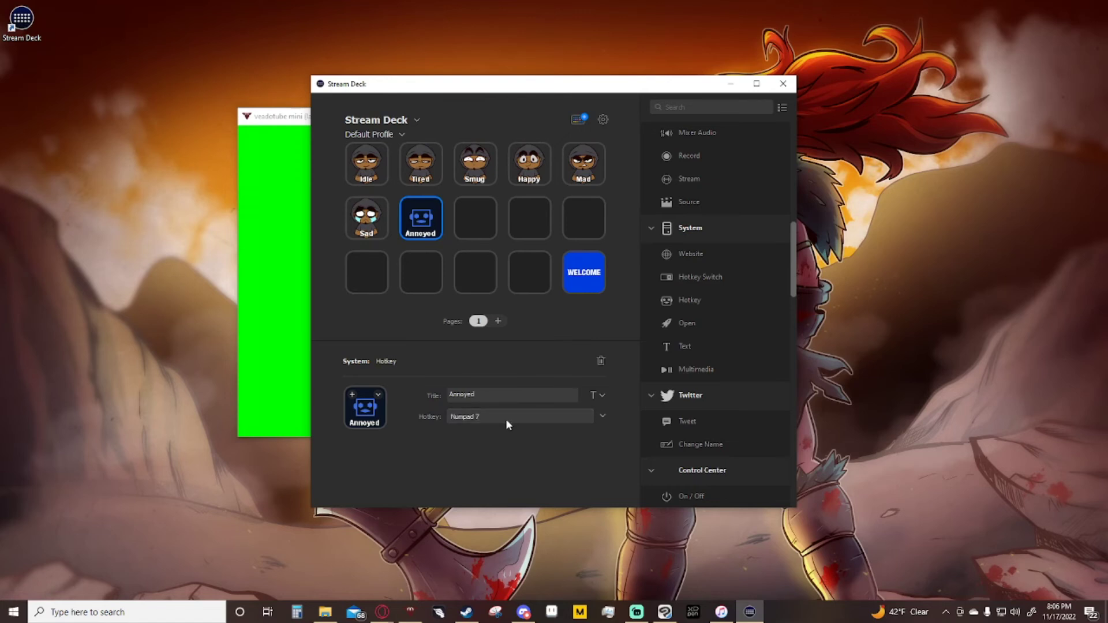
Step: Set the Annoyed key's icon from the image file "annoyed open eyes closed mouth" in the Annoyed folder
click(352, 398)
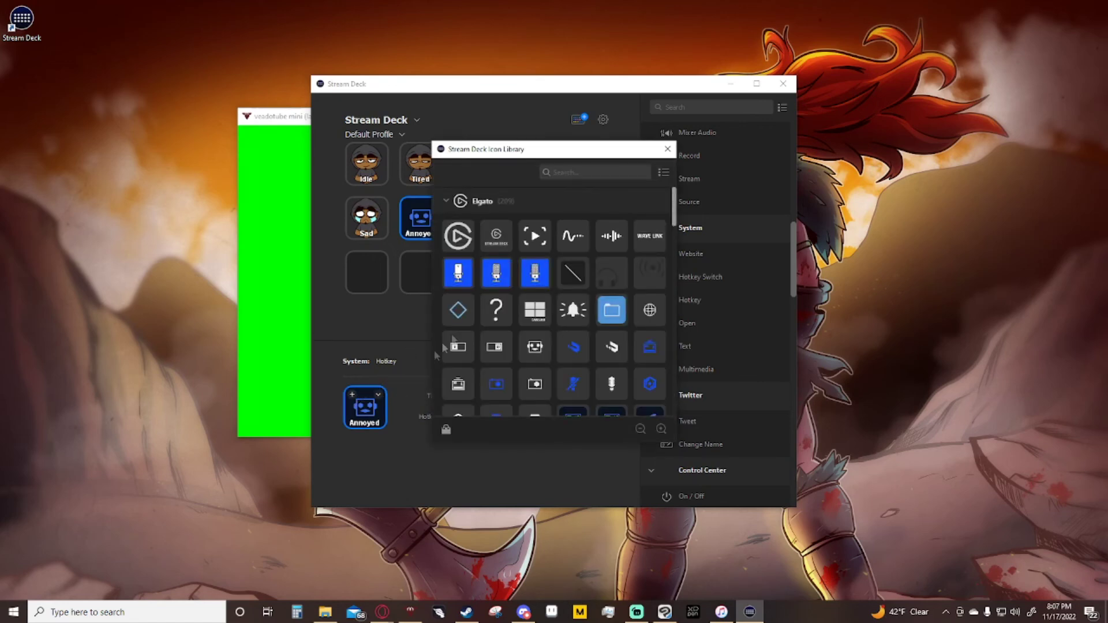
click(668, 149)
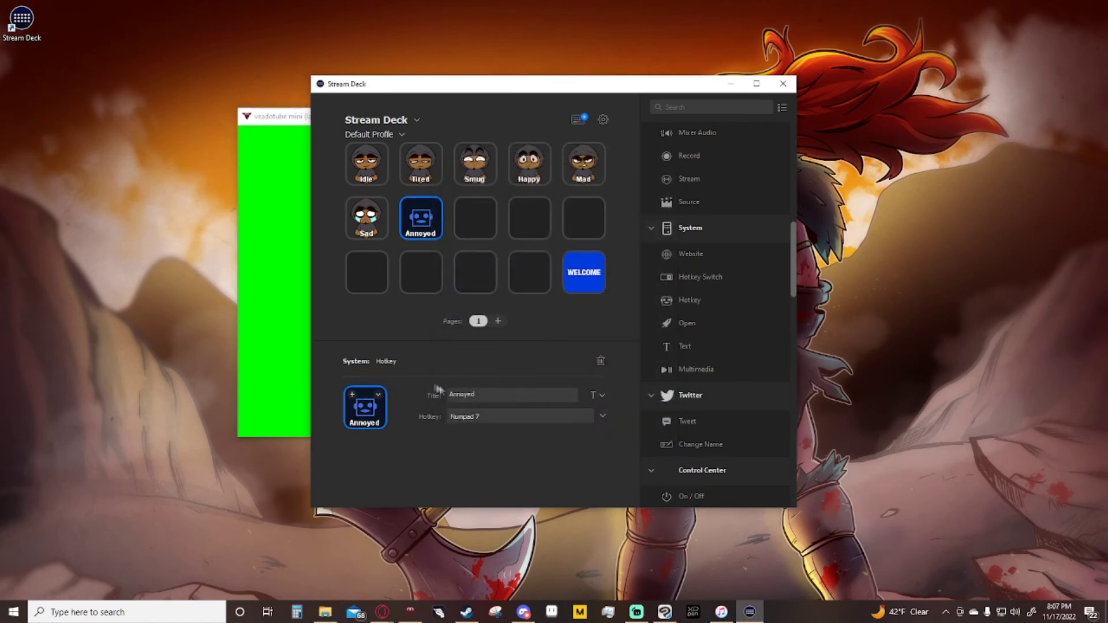
click(379, 396)
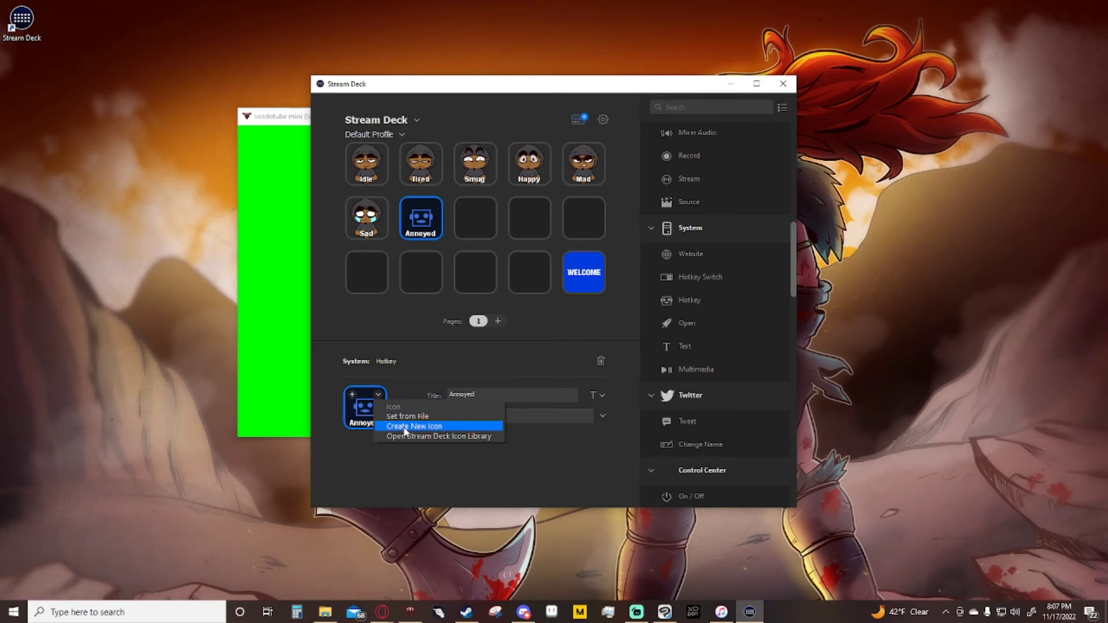
click(414, 417)
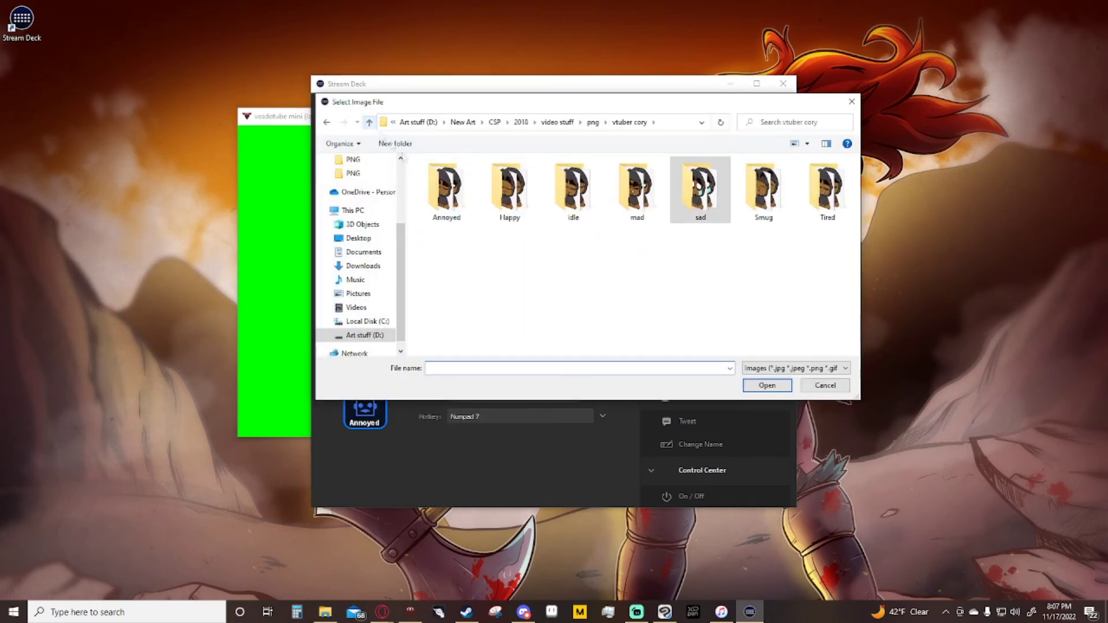
double_click(446, 186)
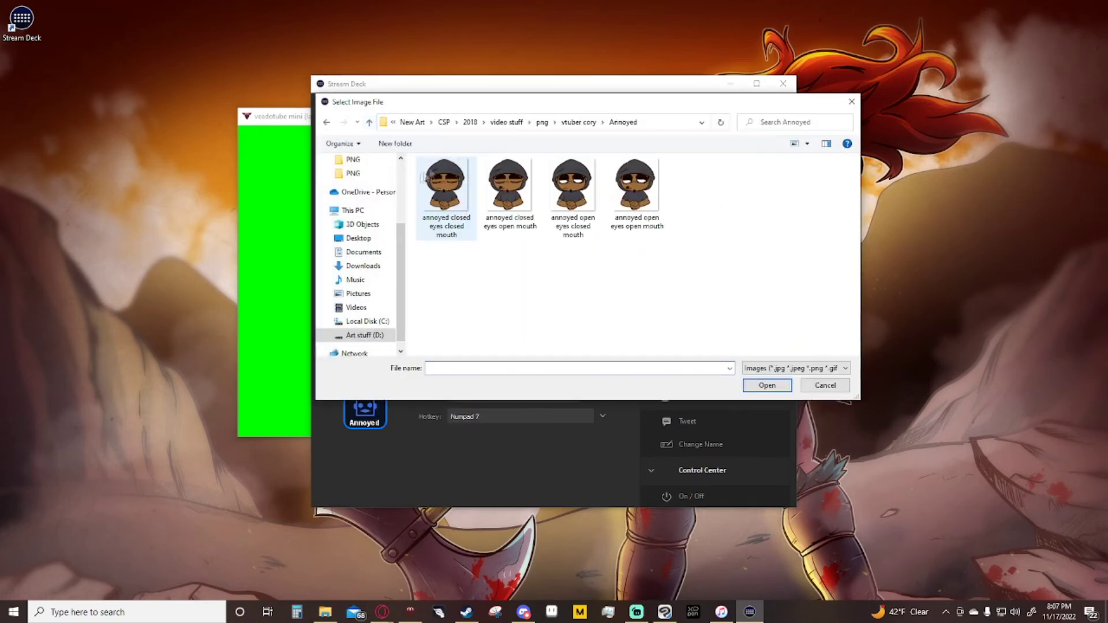
double_click(590, 196)
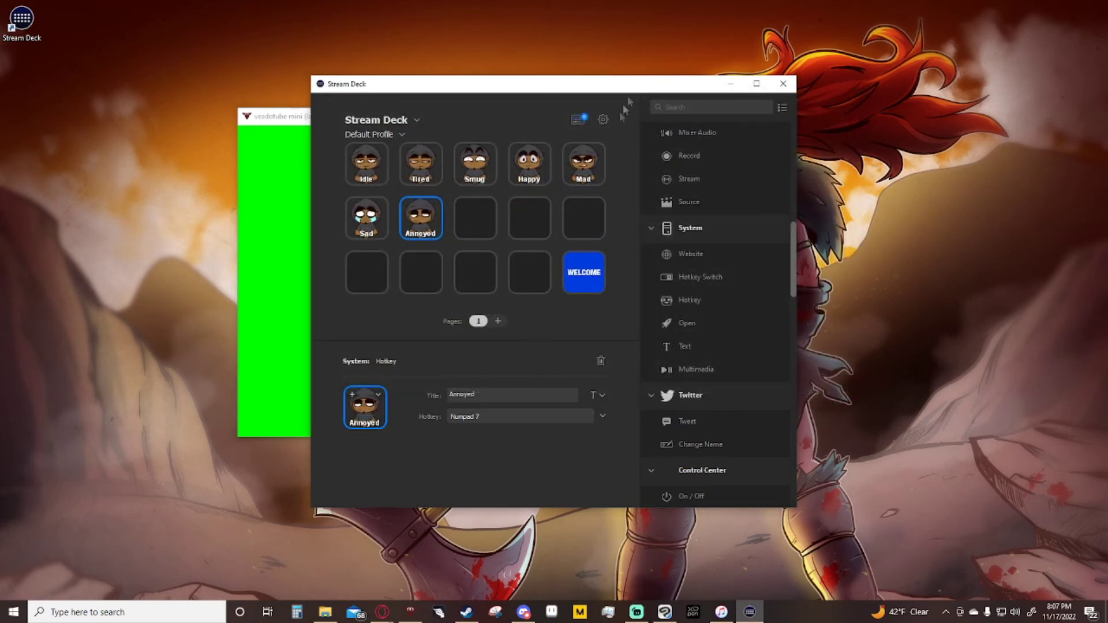
Step: Move the Stream Deck window aside so that the avatar in veadotube mini is no longer fully covered
drag(634, 89, 975, 83)
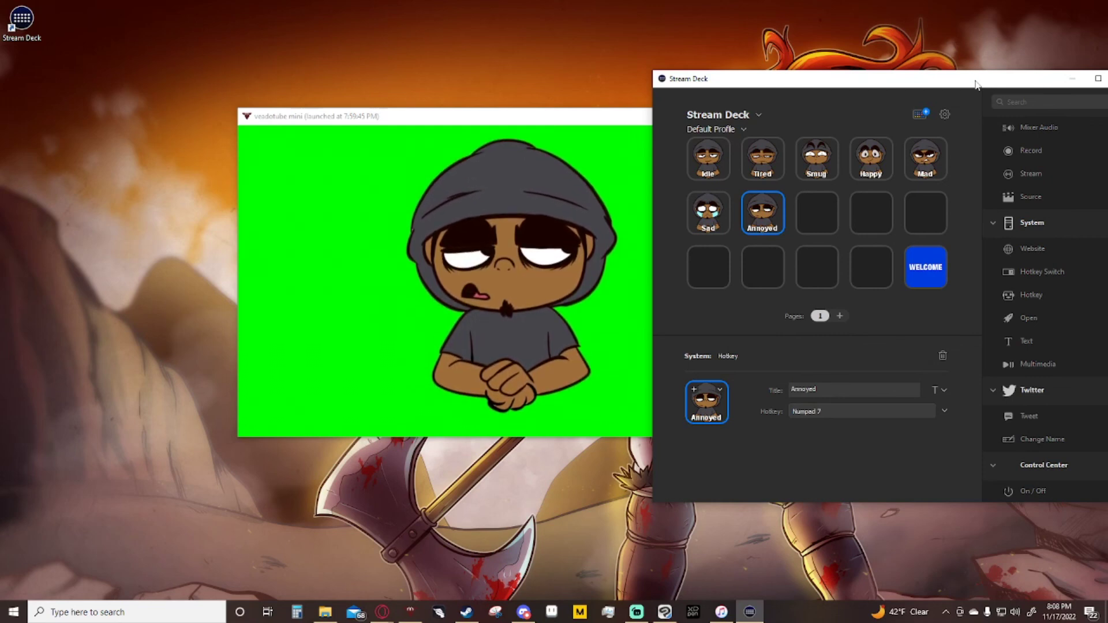
drag(975, 83, 887, 89)
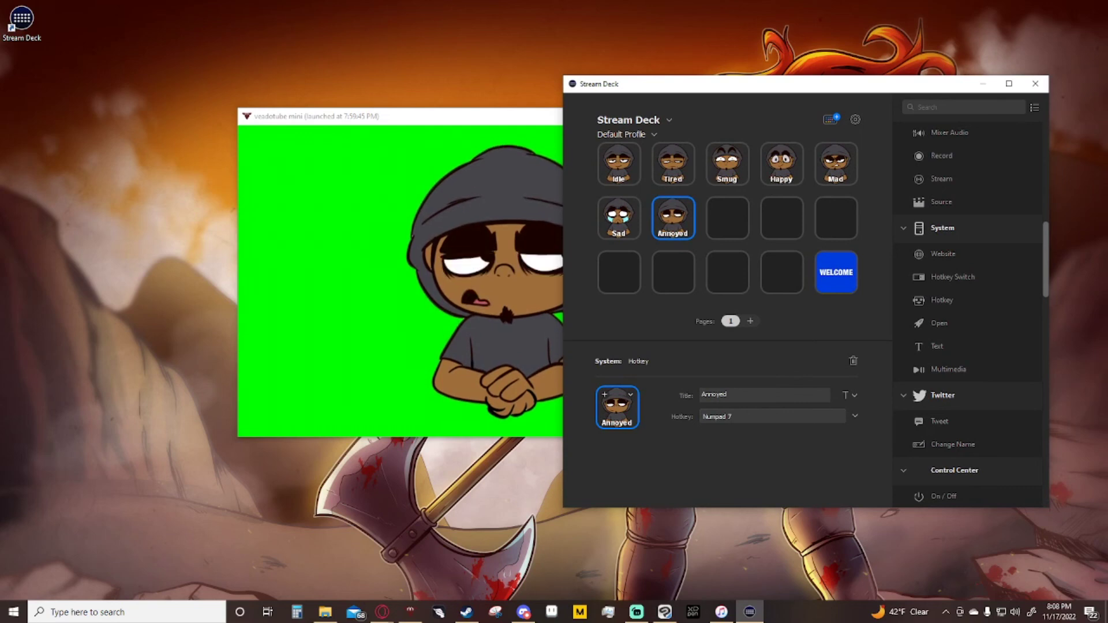